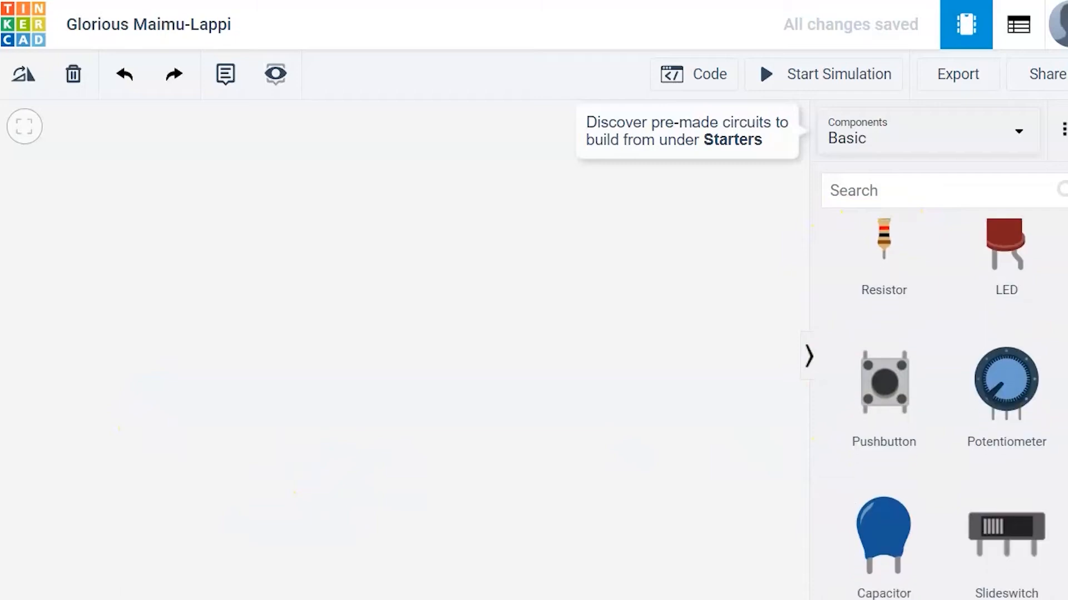
- Place an Arduino Uno R3 from the Basic components onto the workspace
{"action": "scroll", "coordinate": [945, 389], "scroll_direction": "down", "scroll_amount": 5}
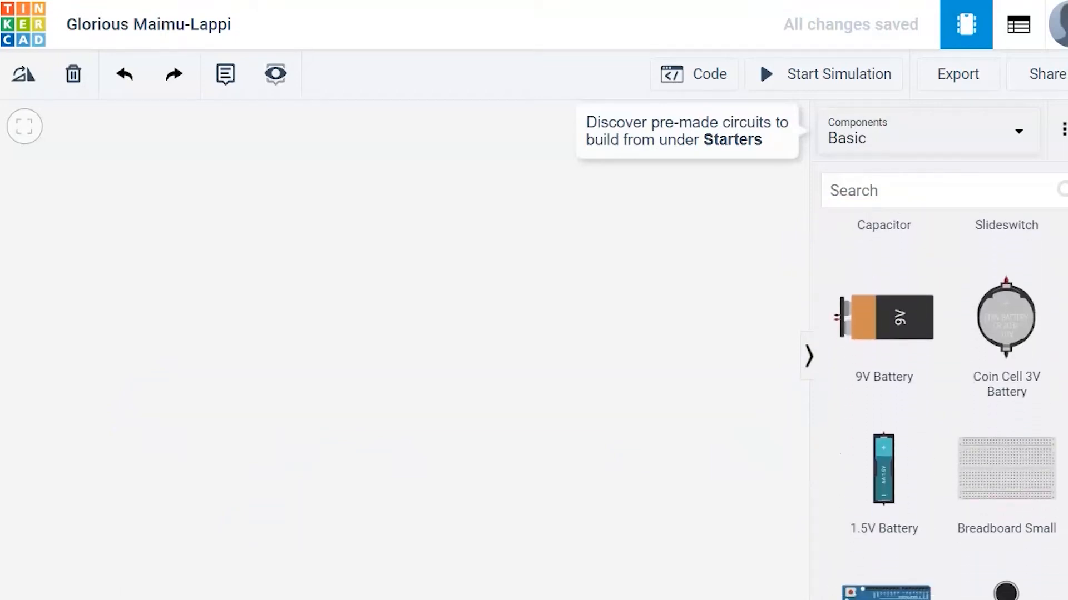
{"action": "scroll", "coordinate": [946, 390], "scroll_direction": "down", "scroll_amount": 5}
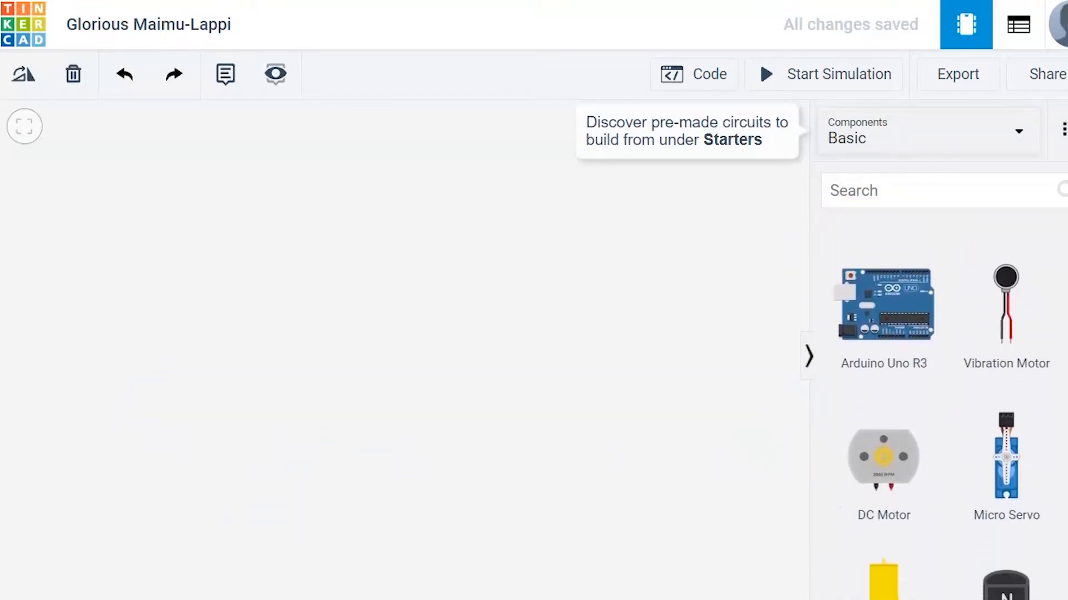
{"action": "scroll", "coordinate": [945, 389], "scroll_direction": "down", "scroll_amount": 5}
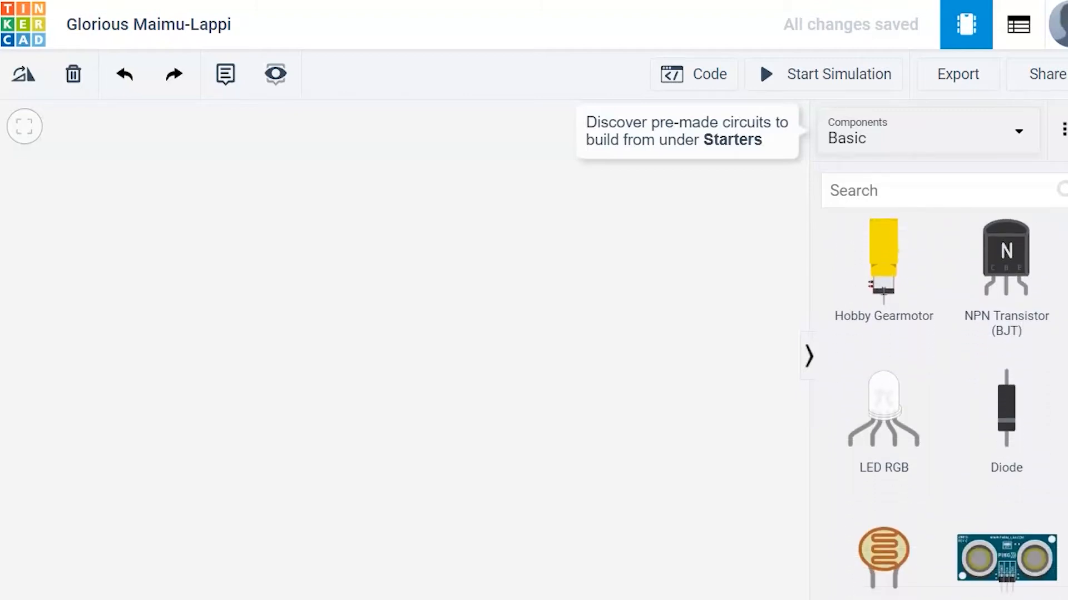
{"action": "scroll", "coordinate": [946, 389], "scroll_direction": "down", "scroll_amount": 3}
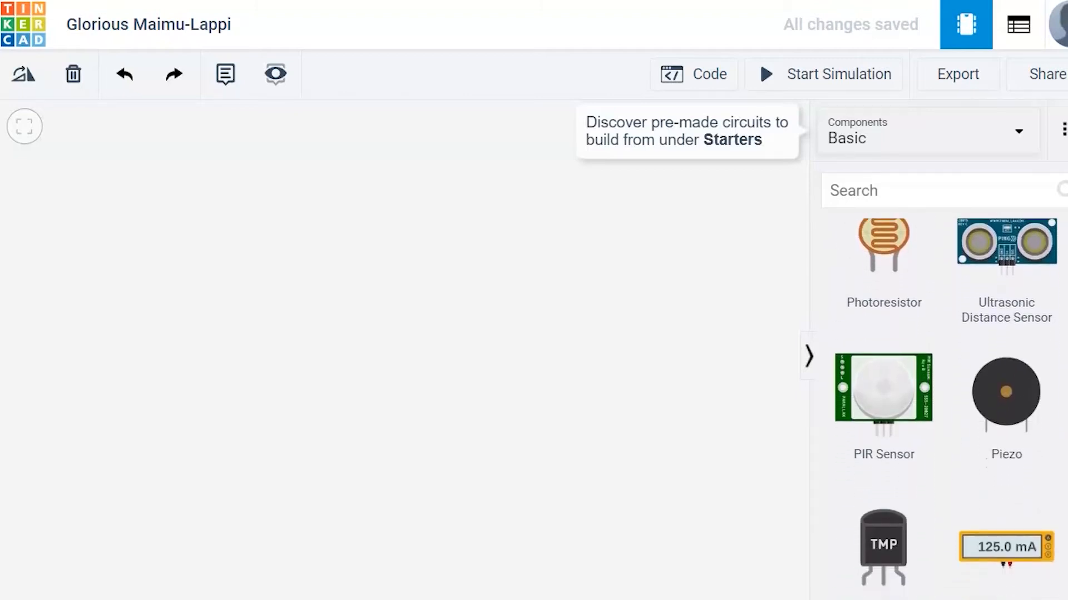
{"action": "scroll", "coordinate": [892, 376], "scroll_direction": "up", "scroll_amount": 12}
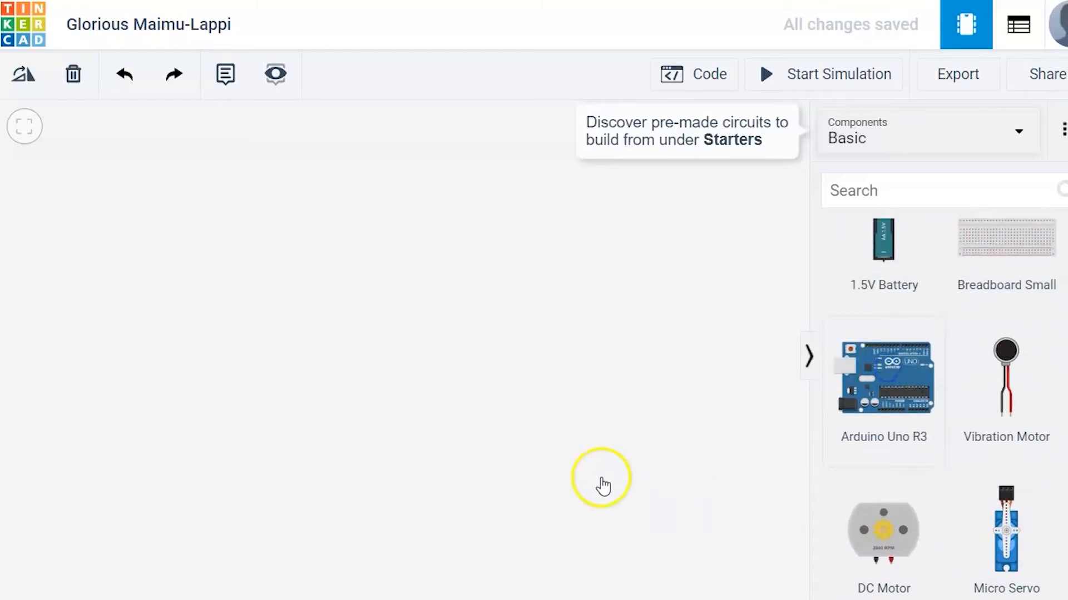
{"action": "left_click", "coordinate": [899, 387]}
{"action": "left_click_drag", "start_coordinate": [901, 389], "coordinate": [388, 457]}
- Add a small breadboard and arrange it above the Arduino board
{"action": "left_click_drag", "start_coordinate": [1019, 290], "coordinate": [488, 228]}
{"action": "left_click_drag", "start_coordinate": [422, 436], "coordinate": [426, 485]}
{"action": "left_click_drag", "start_coordinate": [561, 234], "coordinate": [512, 272]}
{"action": "left_click", "coordinate": [739, 283]}
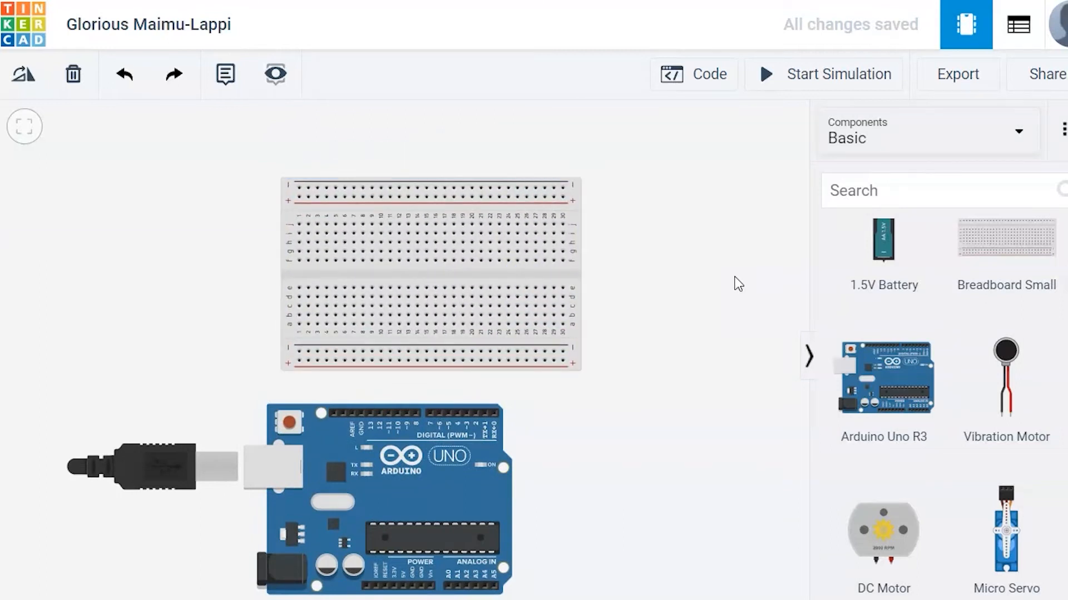
- Draw a red wire along the full length of the breadboard's bottom positive rail
{"action": "left_click", "coordinate": [409, 410]}
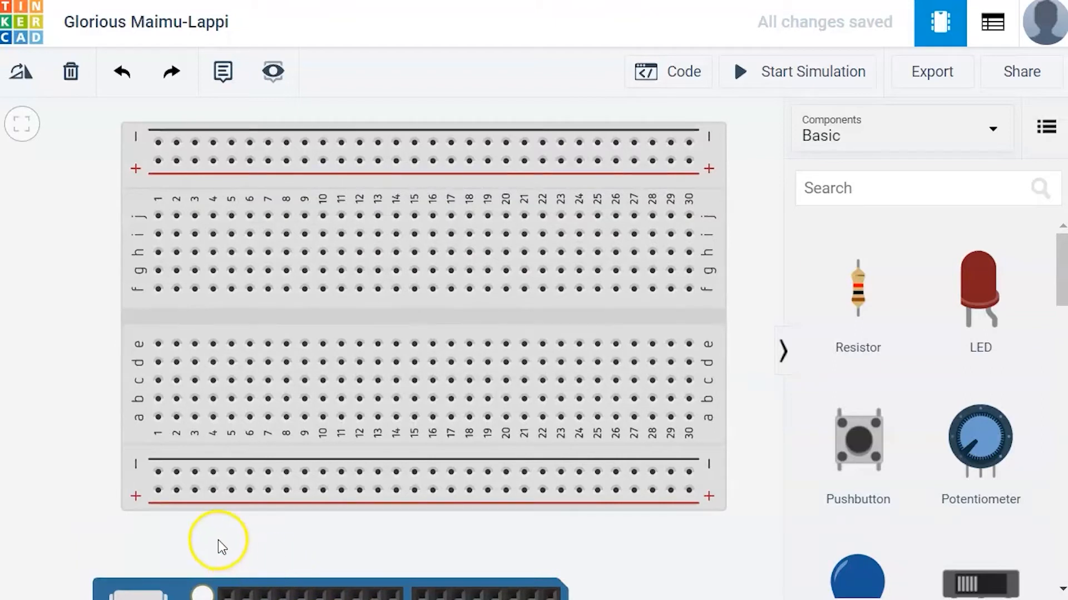
{"action": "mouse_move", "coordinate": [158, 491]}
{"action": "left_mouse_down"}
{"action": "mouse_move", "coordinate": [680, 503]}
{"action": "mouse_move", "coordinate": [689, 491]}
{"action": "mouse_move", "coordinate": [573, 584]}
{"action": "mouse_move", "coordinate": [708, 500]}
{"action": "mouse_move", "coordinate": [689, 491]}
{"action": "left_mouse_up"}
{"action": "key", "text": "Delete"}
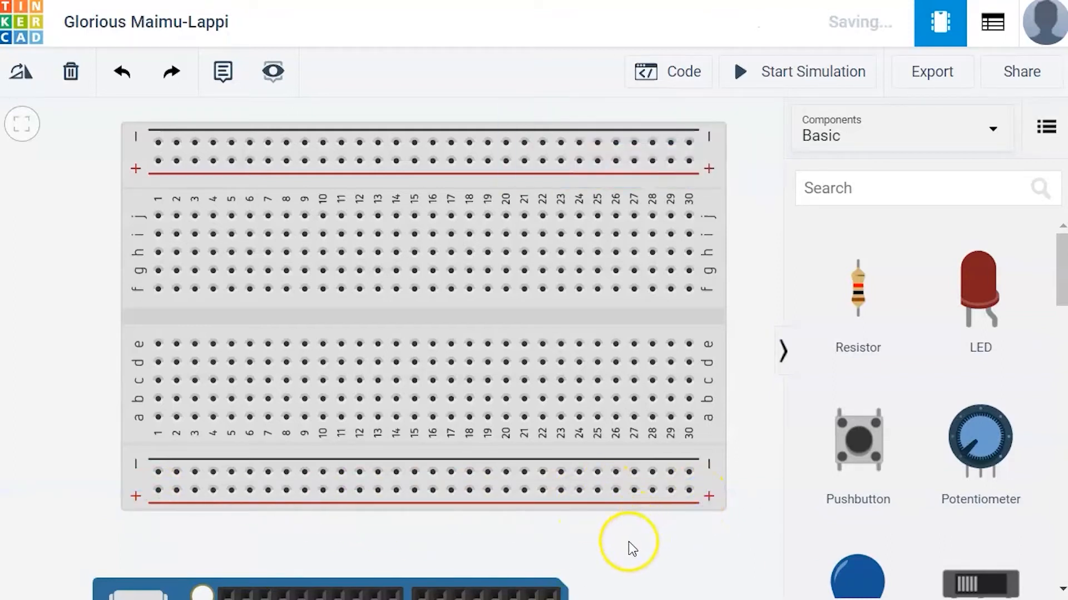
{"action": "left_click_drag", "start_coordinate": [158, 491], "coordinate": [689, 491]}
{"action": "left_click", "coordinate": [625, 159]}
{"action": "left_click", "coordinate": [609, 210]}
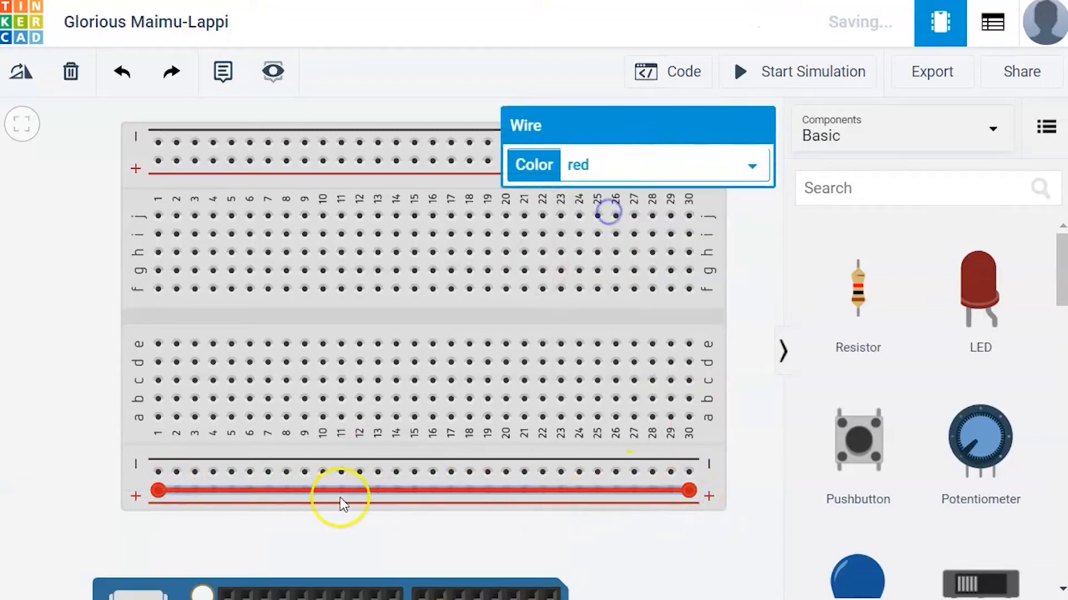
{"action": "left_click", "coordinate": [399, 529]}
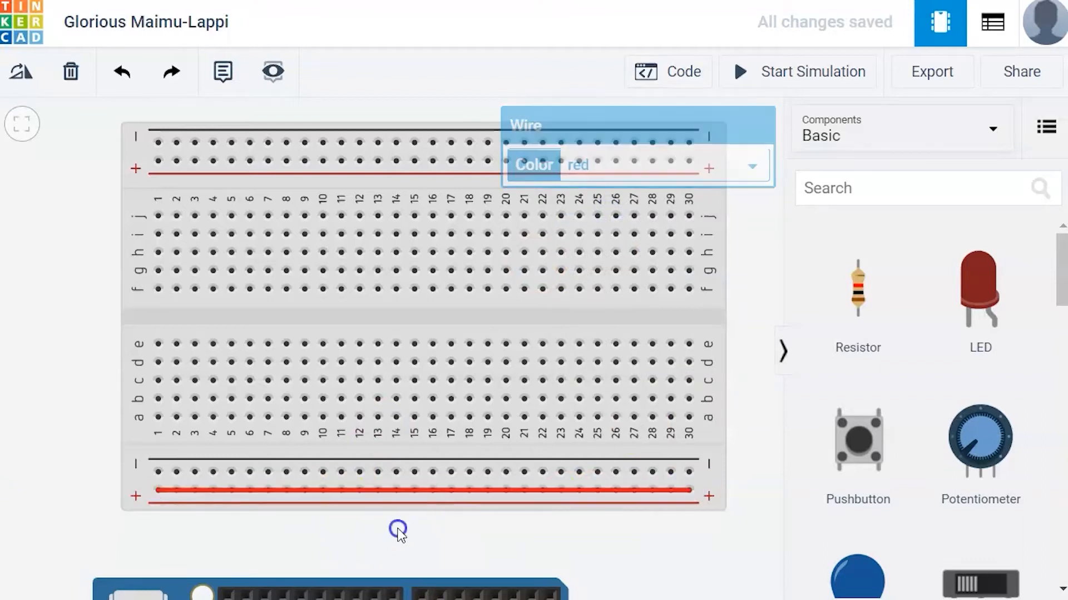
- Draw a black wire along the full length of the bottom negative rail
{"action": "left_click_drag", "start_coordinate": [163, 474], "coordinate": [690, 476]}
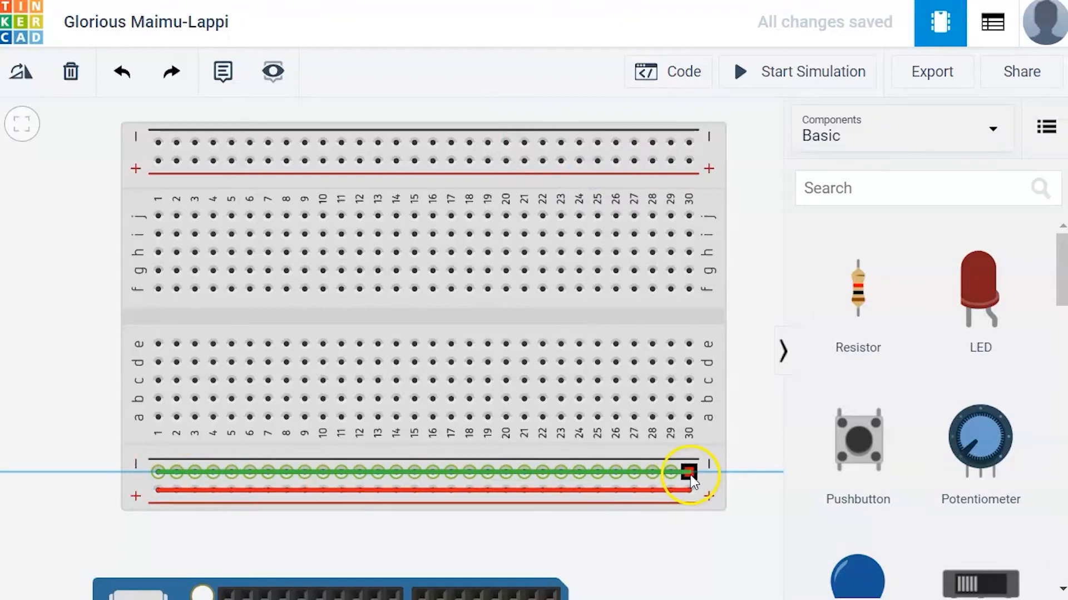
{"action": "left_click", "coordinate": [689, 473]}
{"action": "left_click", "coordinate": [591, 164]}
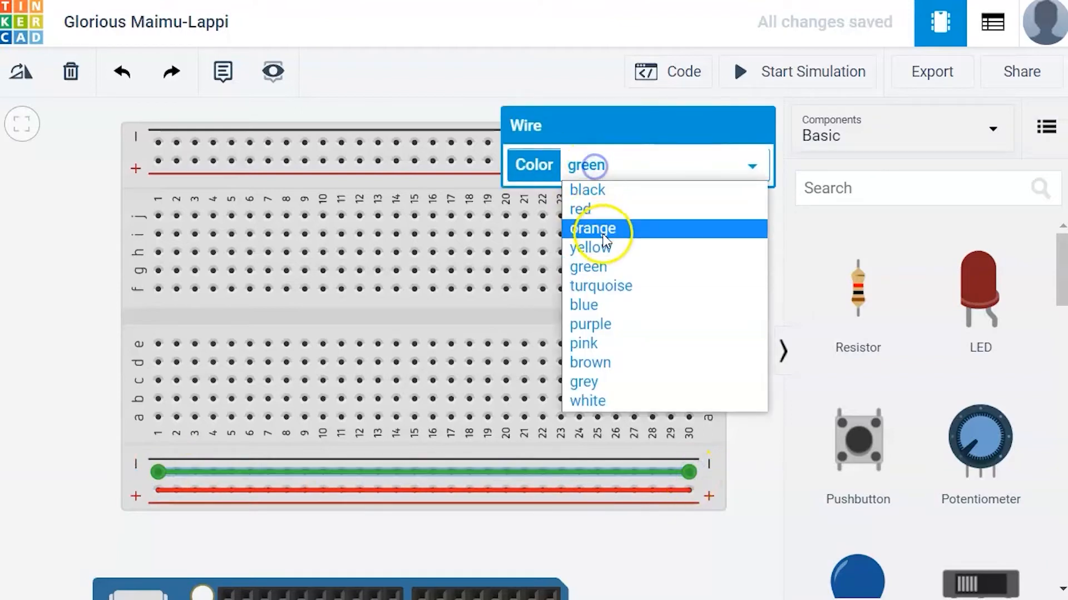
{"action": "left_click", "coordinate": [599, 191]}
{"action": "left_click", "coordinate": [749, 511]}
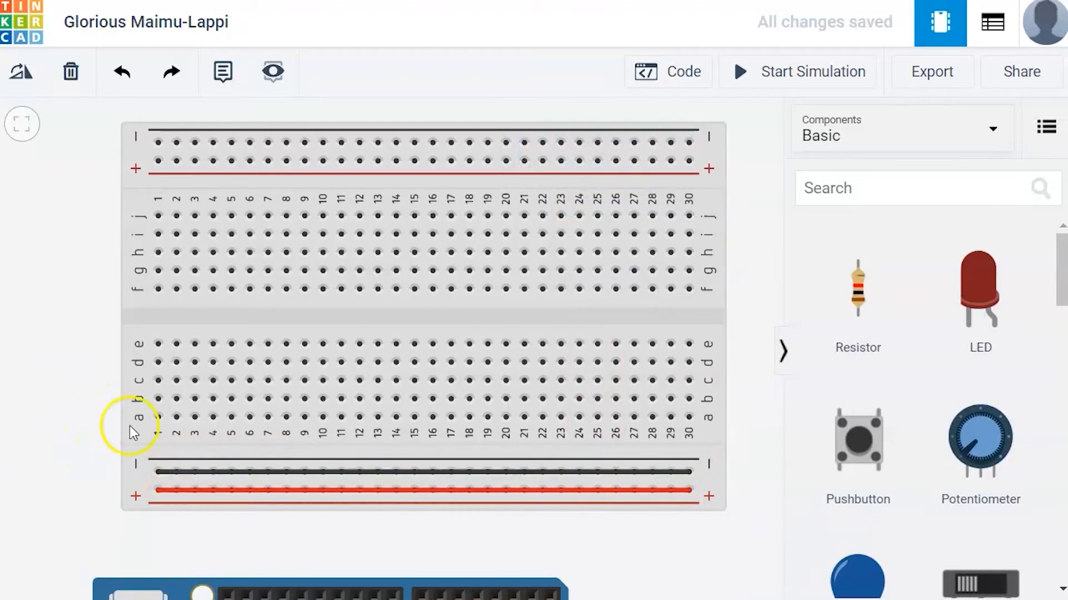
- Wire column 1 from row a to row e, and row a from column 1 to column 5
{"action": "left_click_drag", "start_coordinate": [164, 424], "coordinate": [160, 345]}
{"action": "left_click", "coordinate": [178, 423]}
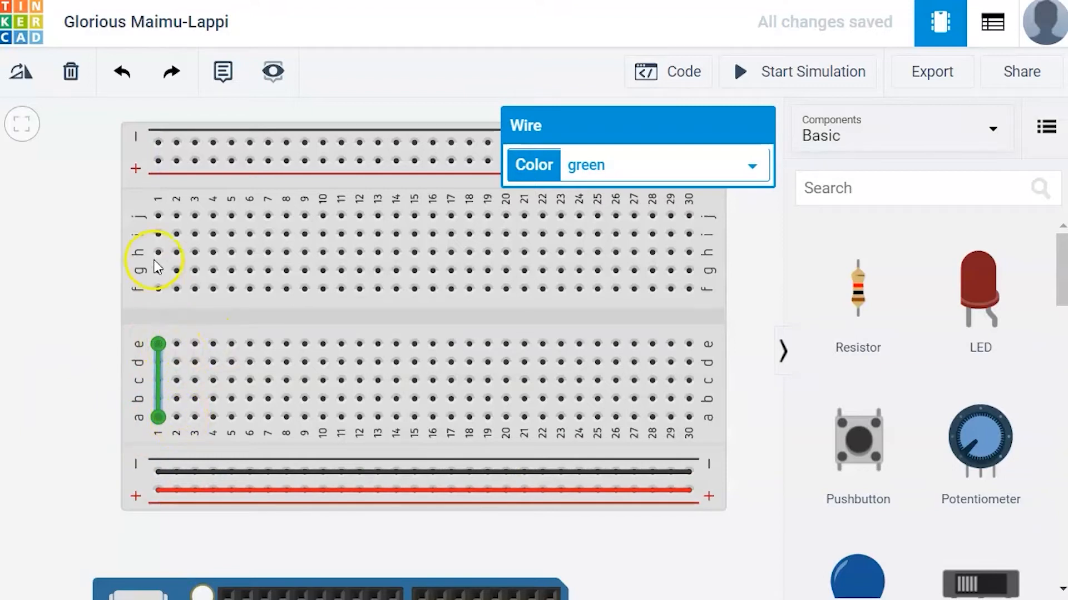
{"action": "left_click", "coordinate": [173, 291]}
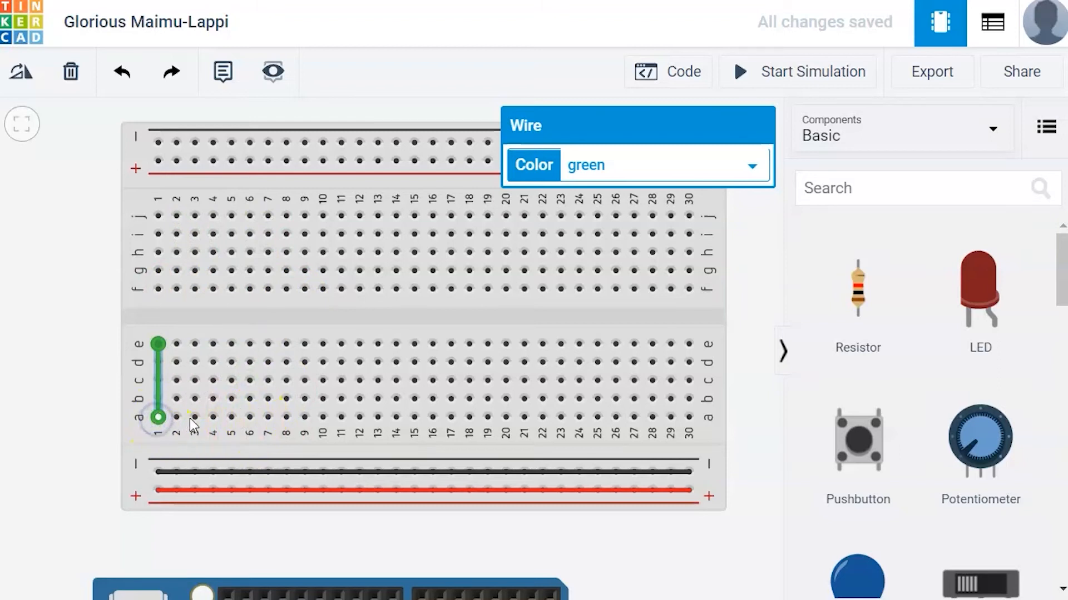
{"action": "left_click", "coordinate": [239, 422]}
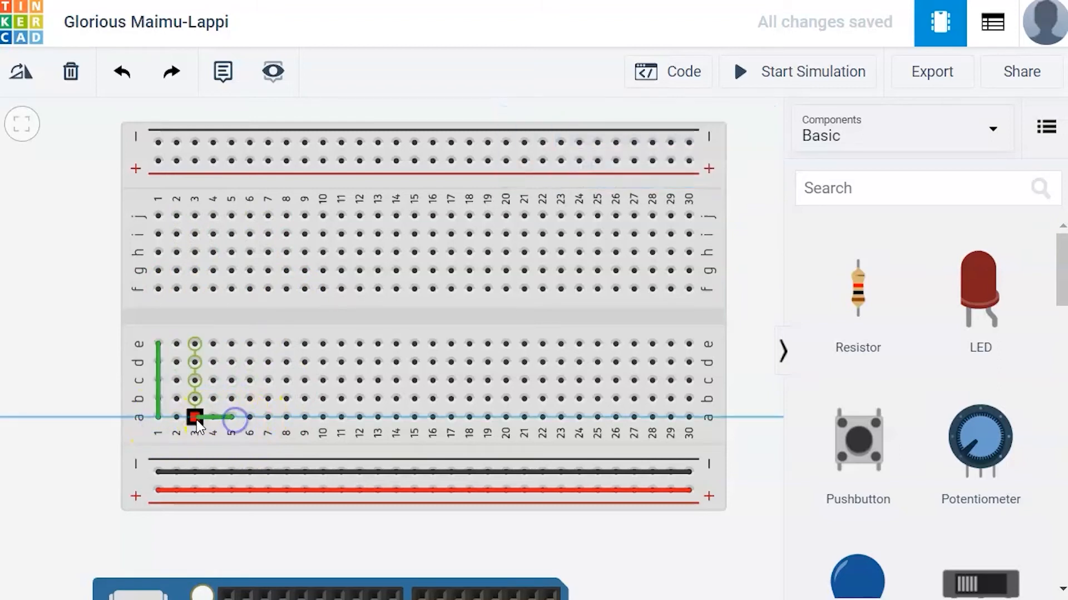
{"action": "left_click", "coordinate": [158, 424]}
{"action": "left_click", "coordinate": [159, 420]}
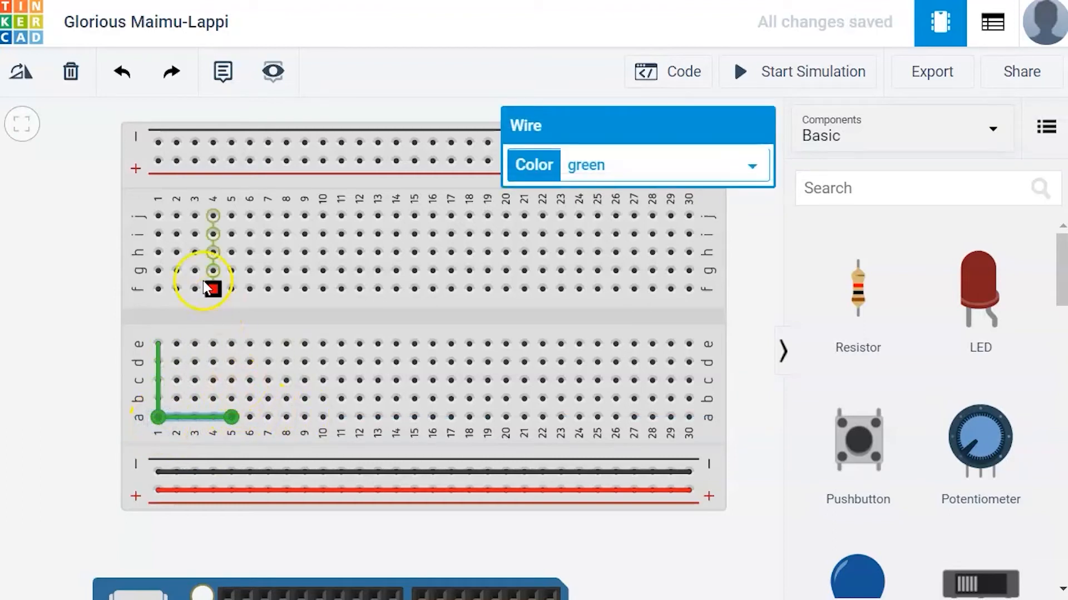
- Bridge column 5 across the center gap with a wire and connect column 5 to the negative rail
{"action": "left_click", "coordinate": [233, 344]}
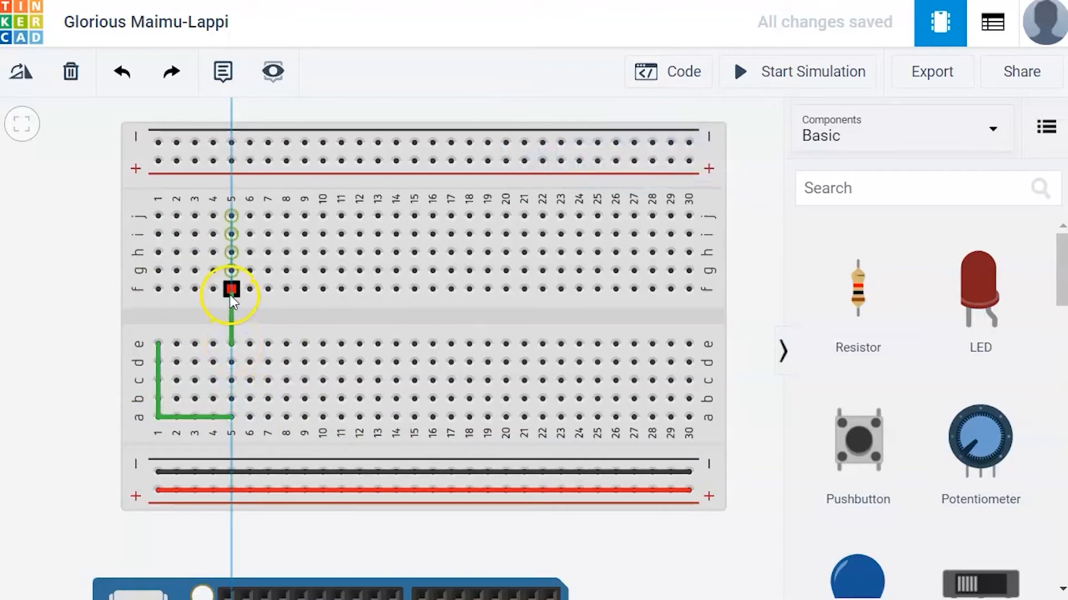
{"action": "left_click", "coordinate": [230, 289]}
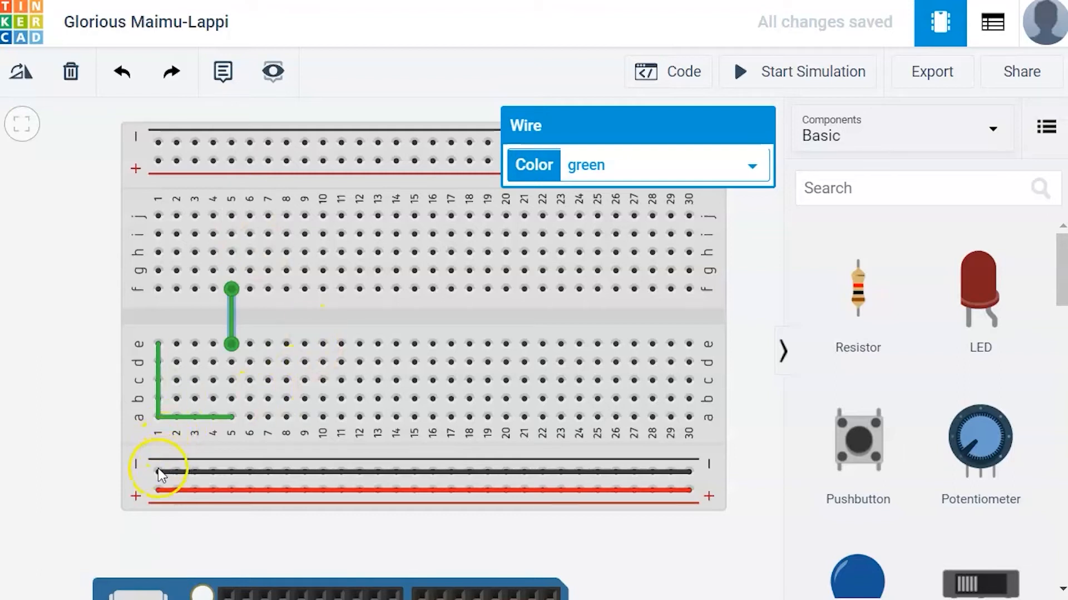
{"action": "left_click", "coordinate": [230, 472]}
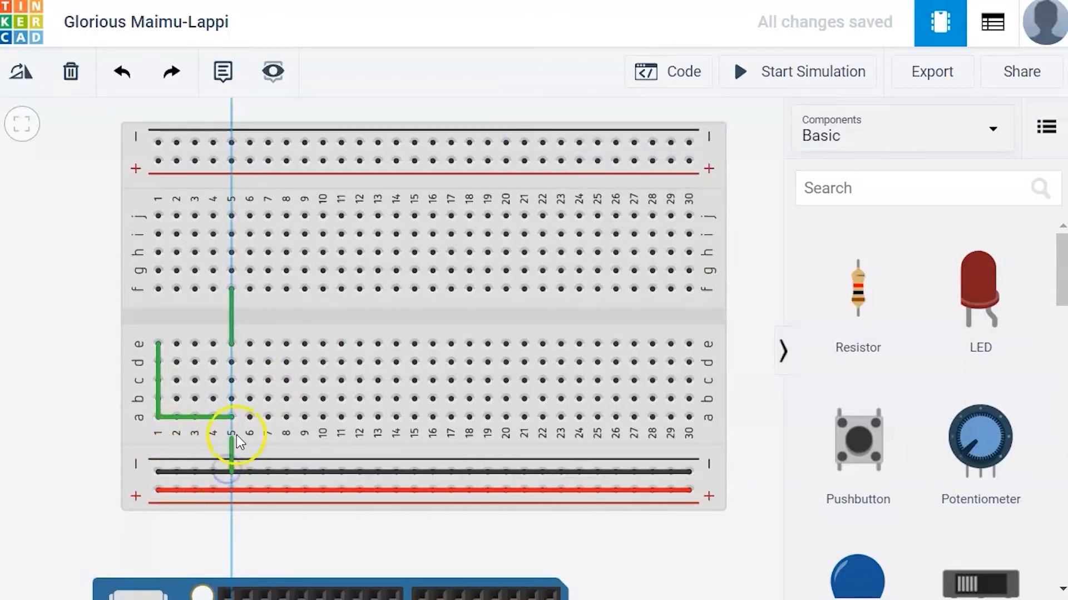
{"action": "left_click", "coordinate": [232, 417]}
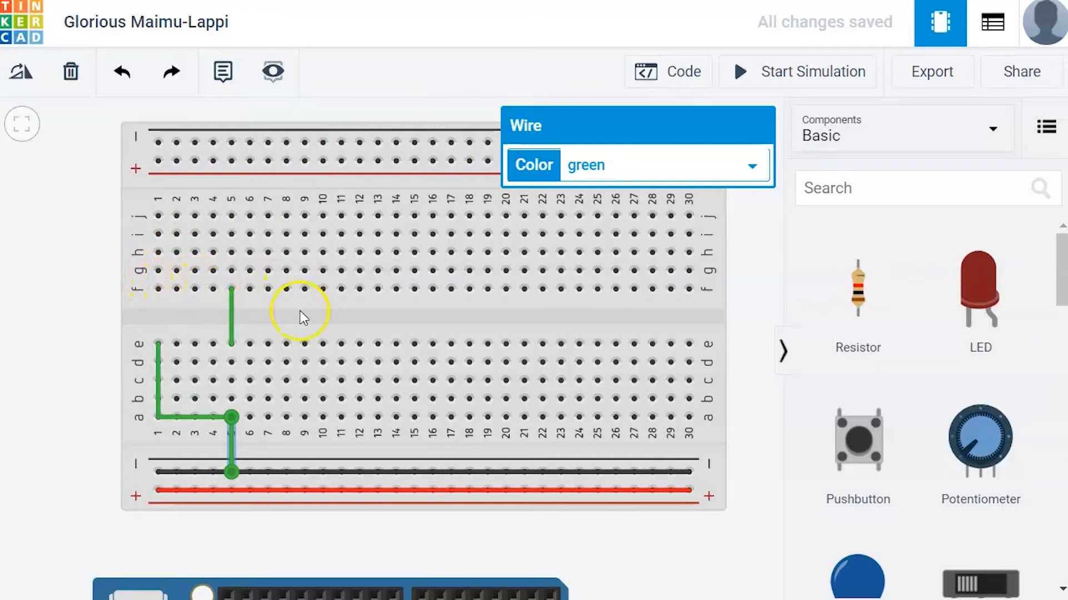
- Wire column 11 to the positive rail and place a resistor in column 11 across the center gap
{"action": "left_click", "coordinate": [341, 492]}
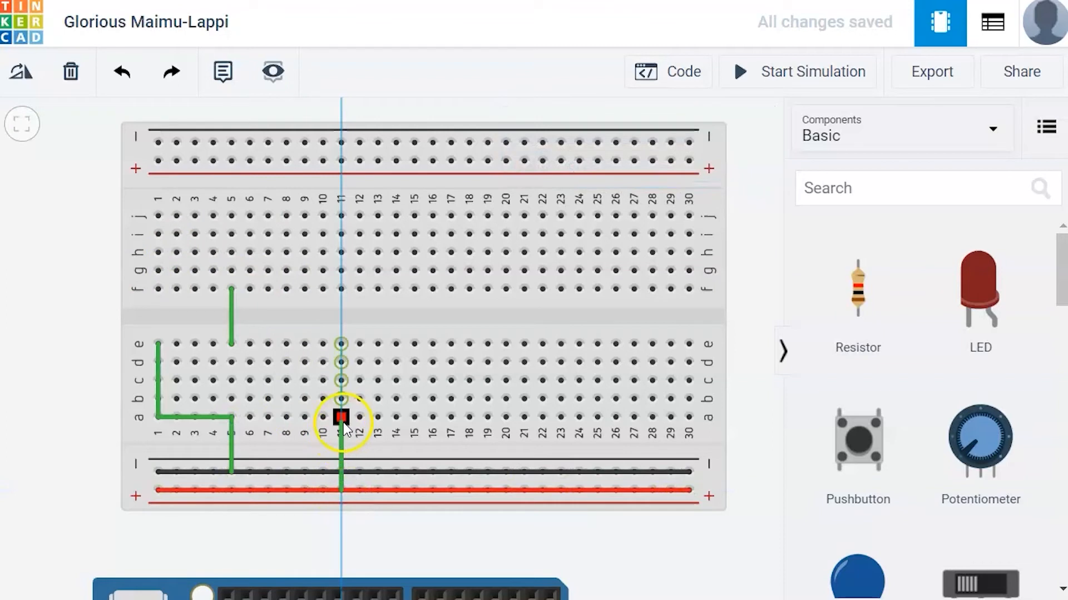
{"action": "left_click", "coordinate": [341, 418]}
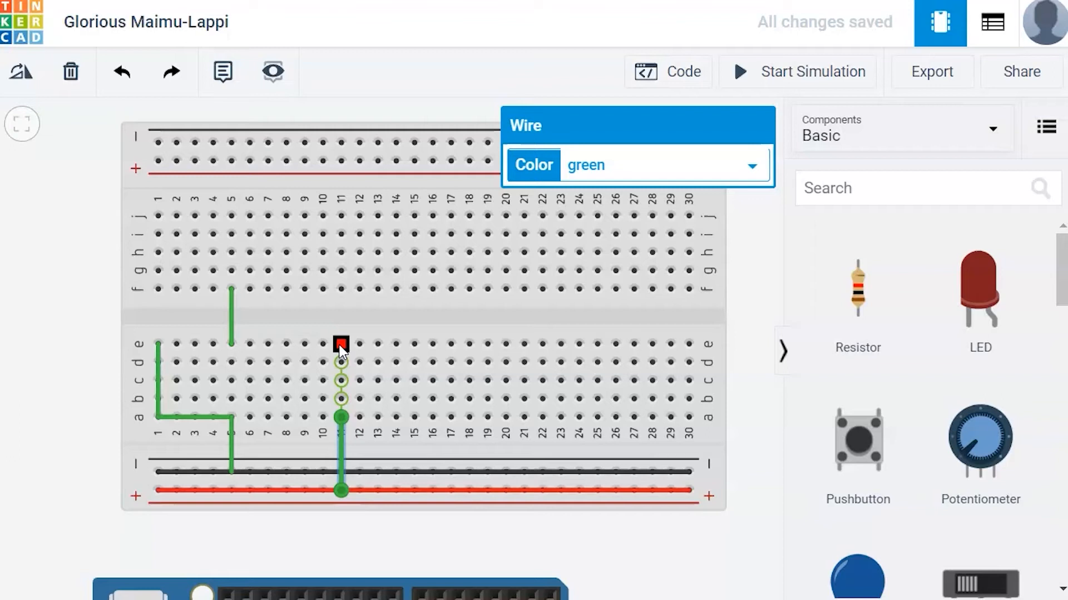
{"action": "left_click", "coordinate": [862, 301]}
{"action": "left_click_drag", "start_coordinate": [862, 303], "coordinate": [413, 326]}
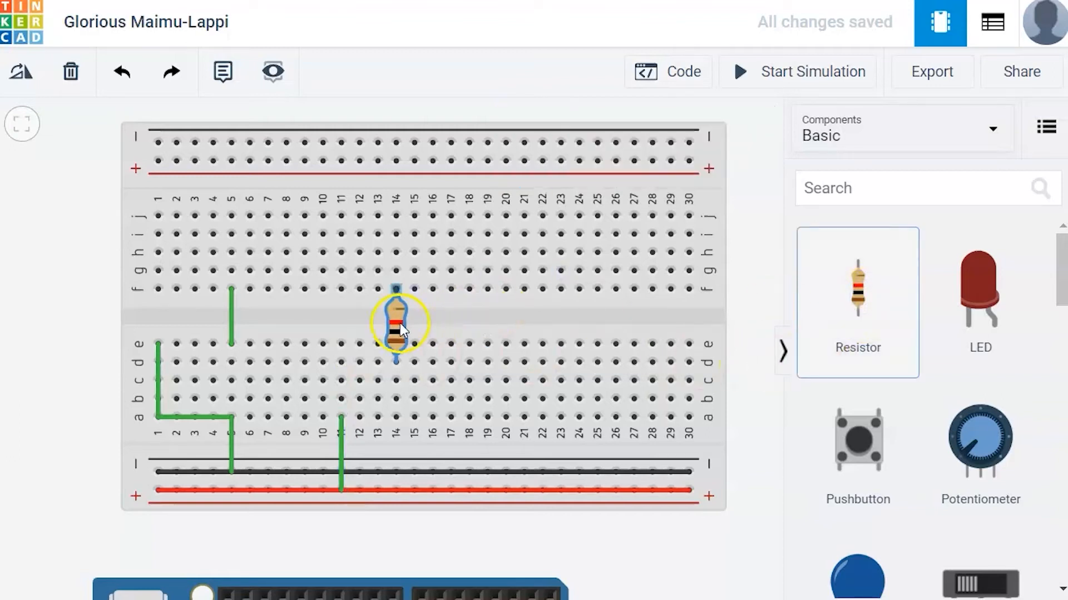
{"action": "left_click_drag", "start_coordinate": [342, 312], "coordinate": [343, 312]}
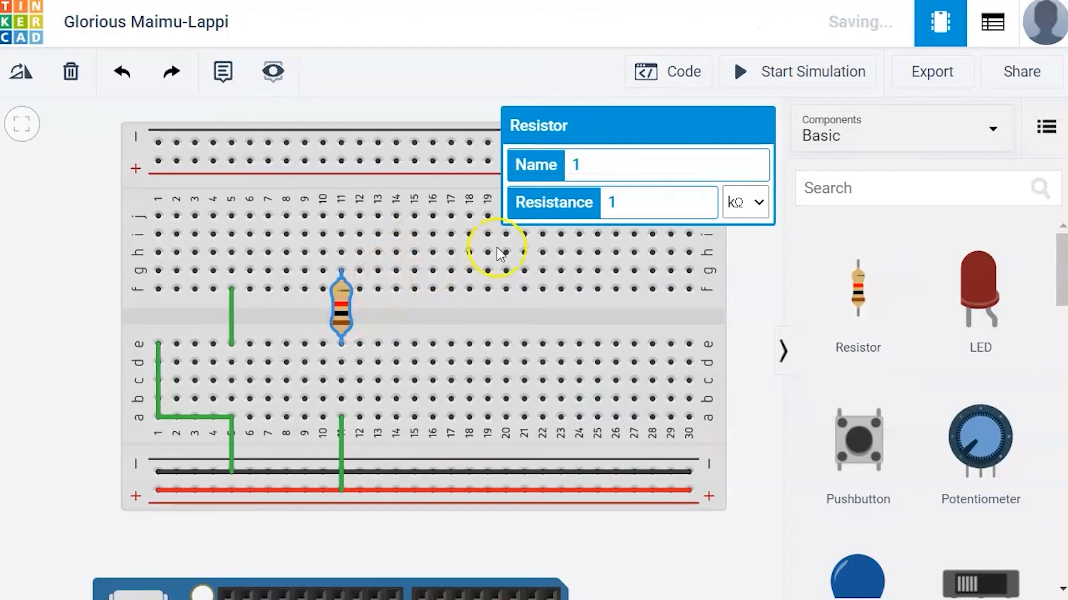
{"action": "left_click", "coordinate": [453, 100]}
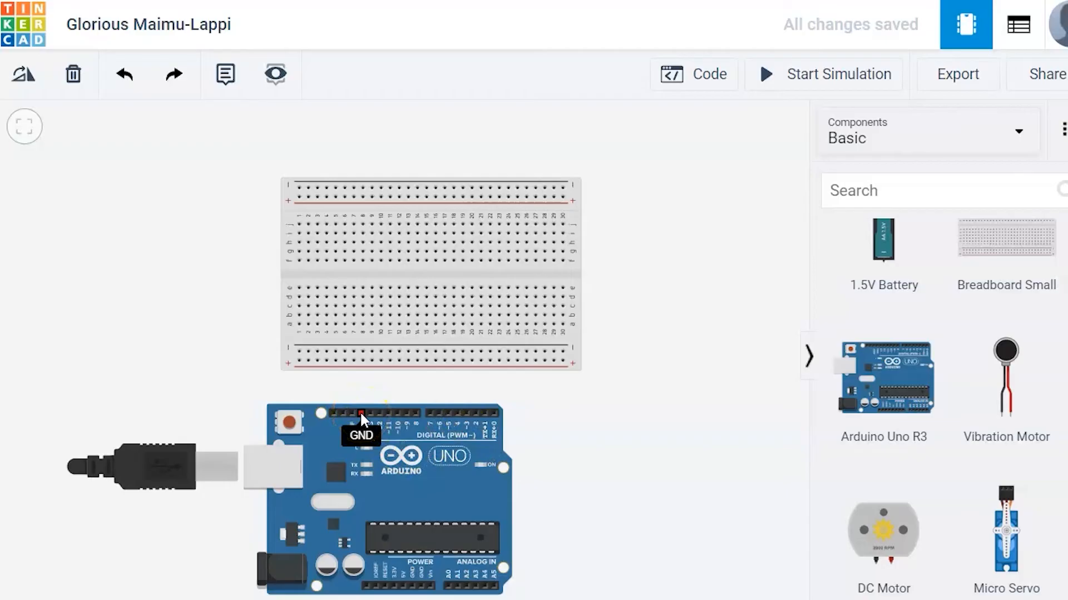
- Wire the Arduino GND pin to the negative rail and pin 13 to the breadboard's lower half
{"action": "left_click", "coordinate": [359, 411]}
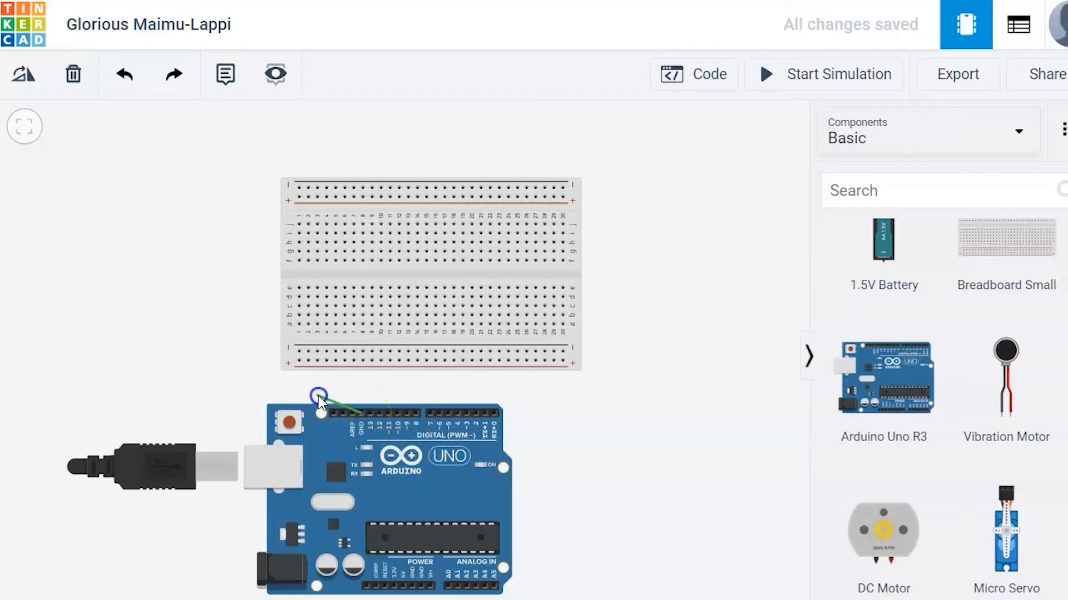
{"action": "left_click", "coordinate": [303, 354]}
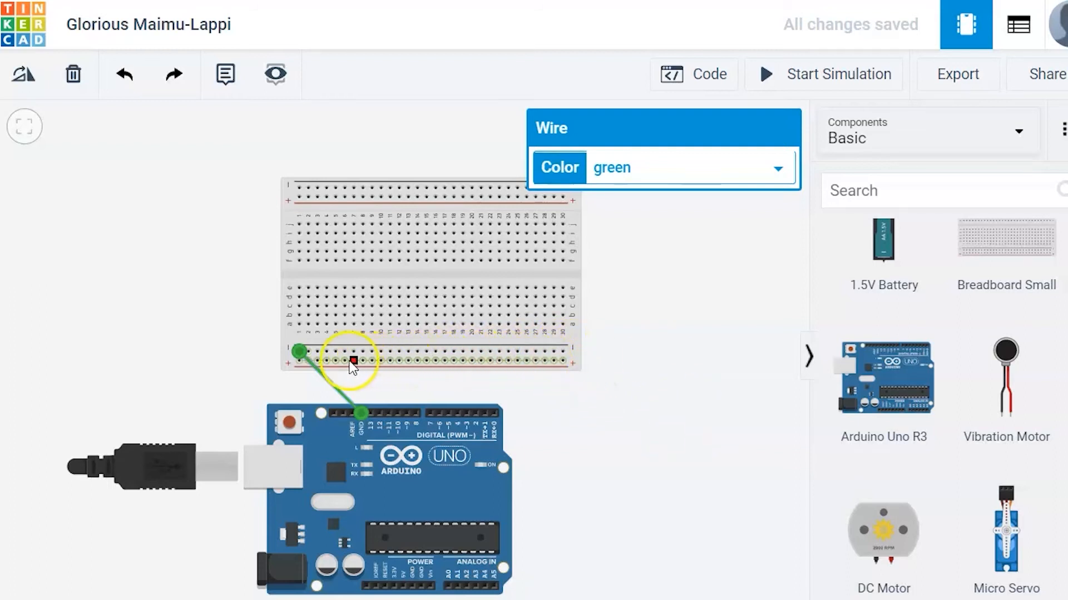
{"action": "left_click", "coordinate": [371, 411]}
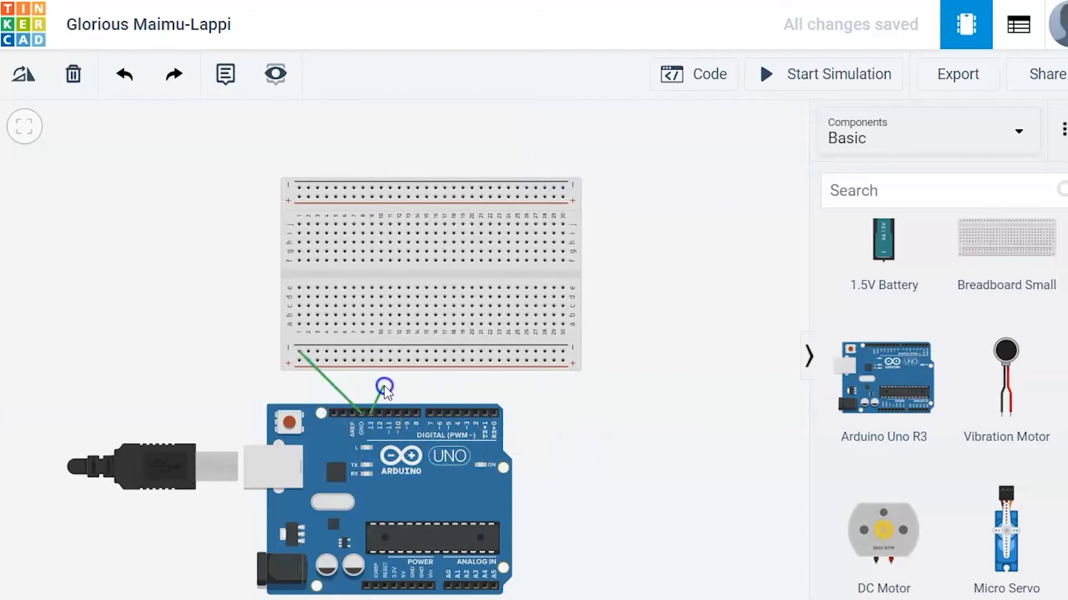
{"action": "left_click", "coordinate": [365, 326]}
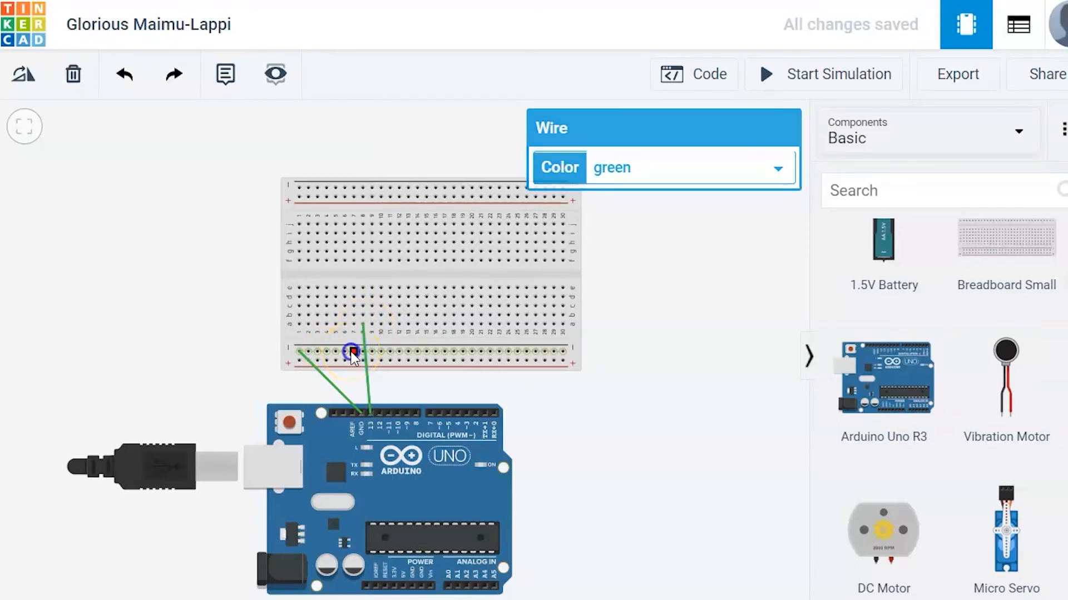
- Connect the negative rail to the column beside the pin 13 wire with a short wire
{"action": "left_click", "coordinate": [353, 353]}
{"action": "left_click", "coordinate": [353, 325]}
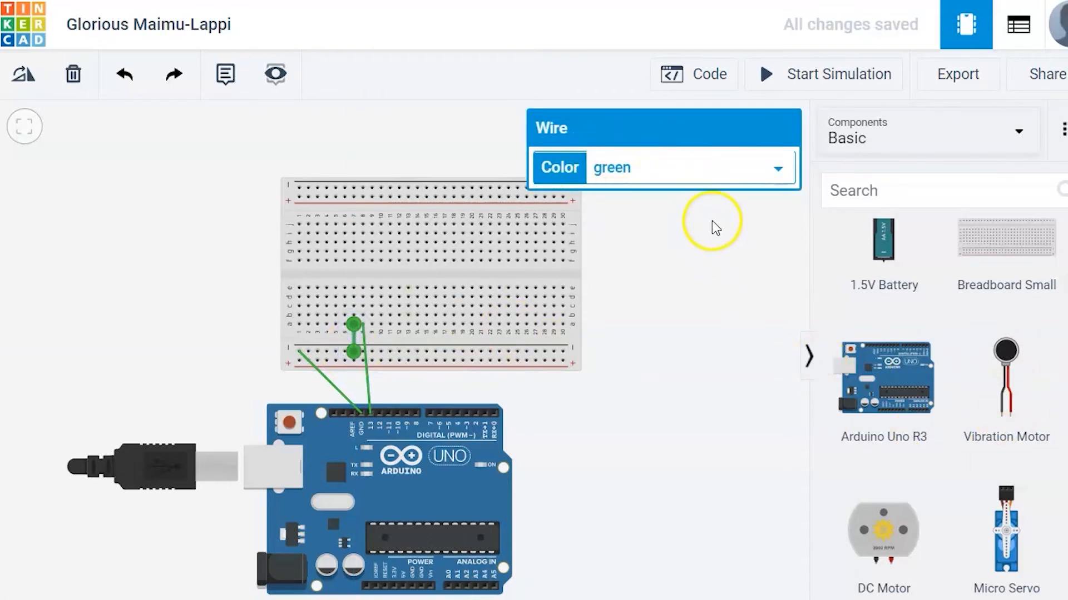
{"action": "left_click", "coordinate": [730, 239]}
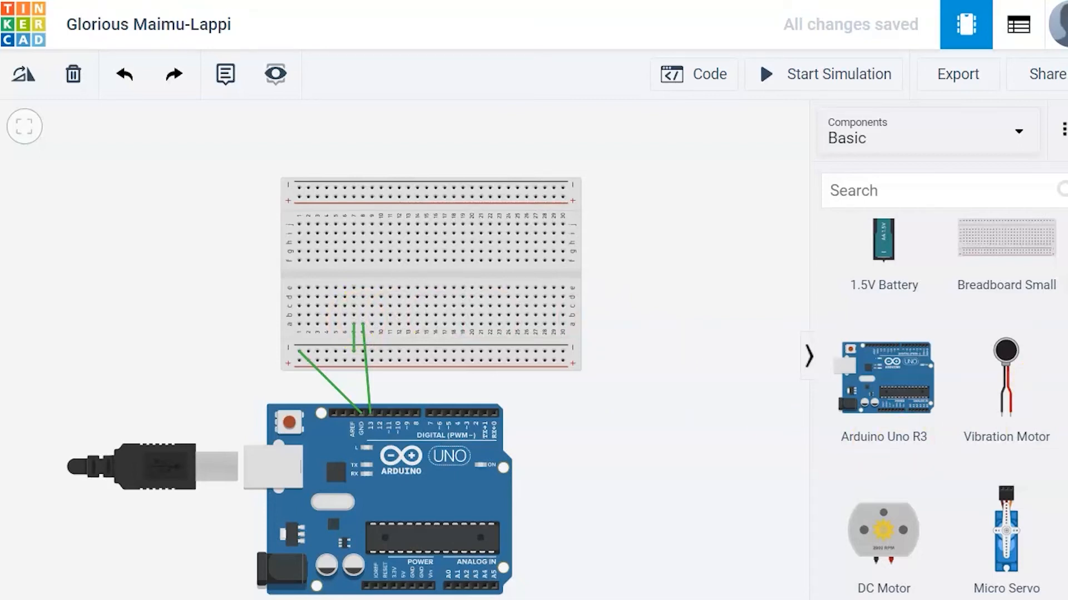
- Place a resistor across the center gap above the two wires and set its resistance to 220
{"action": "scroll", "coordinate": [946, 410], "scroll_direction": "up", "scroll_amount": 8}
{"action": "scroll", "coordinate": [945, 409], "scroll_direction": "up", "scroll_amount": 4}
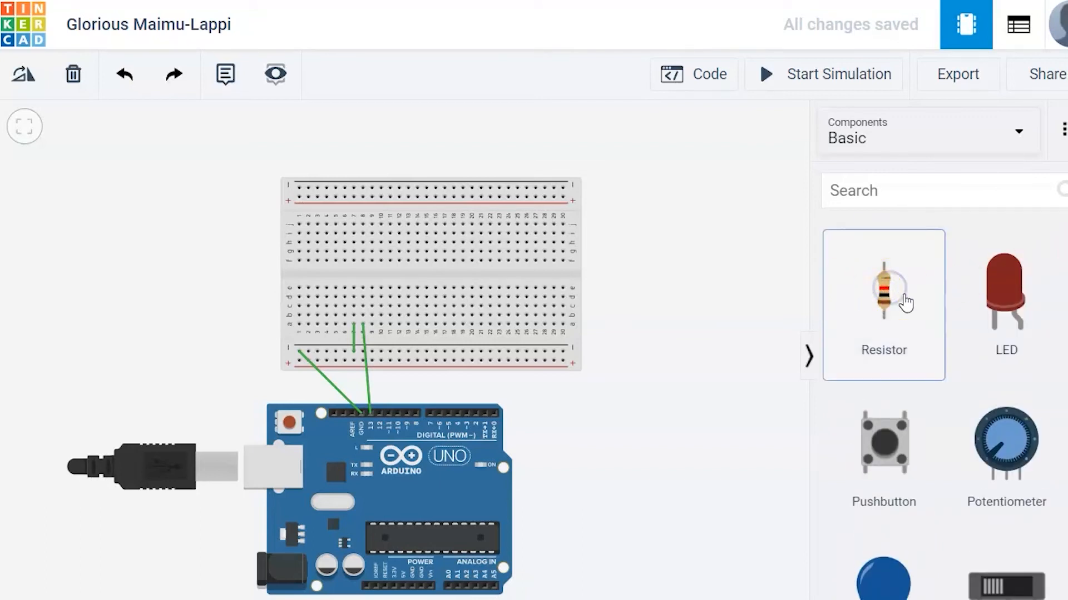
{"action": "left_click_drag", "start_coordinate": [882, 291], "coordinate": [363, 273]}
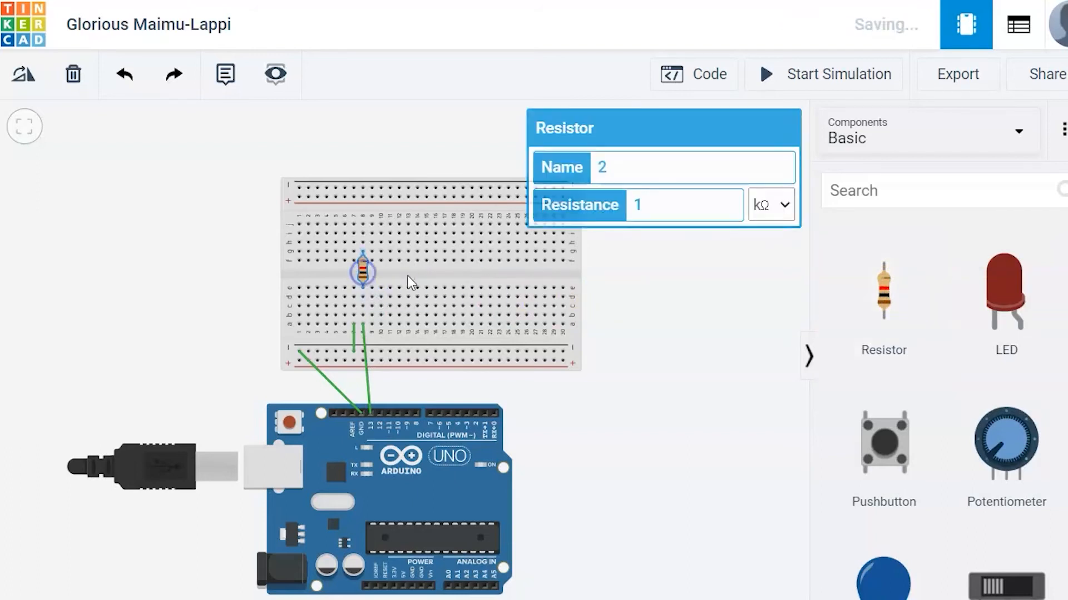
{"action": "left_click", "coordinate": [672, 207]}
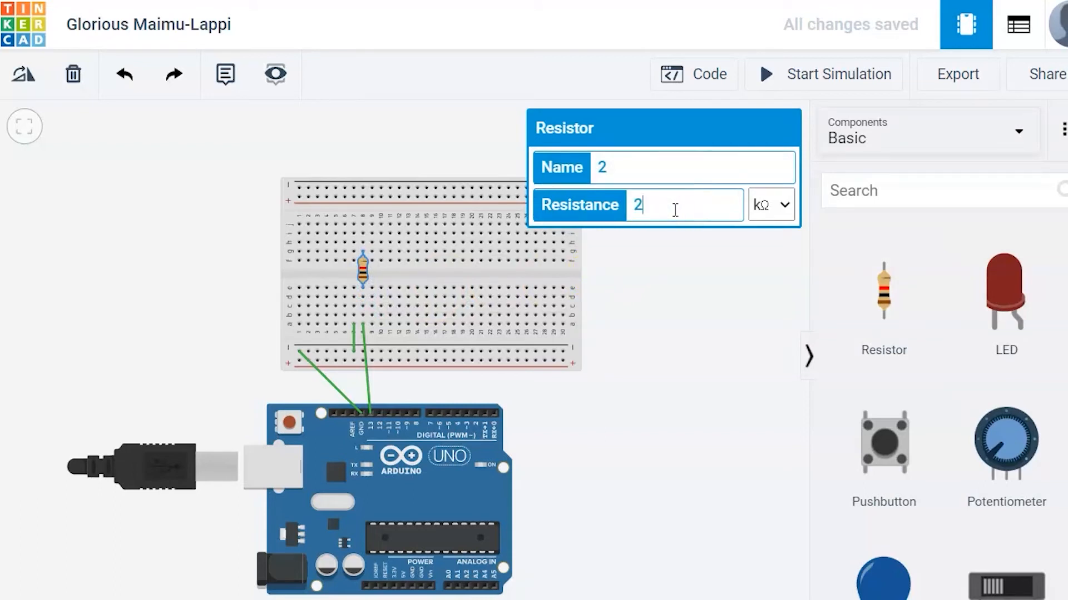
{"action": "type", "text": "220"}
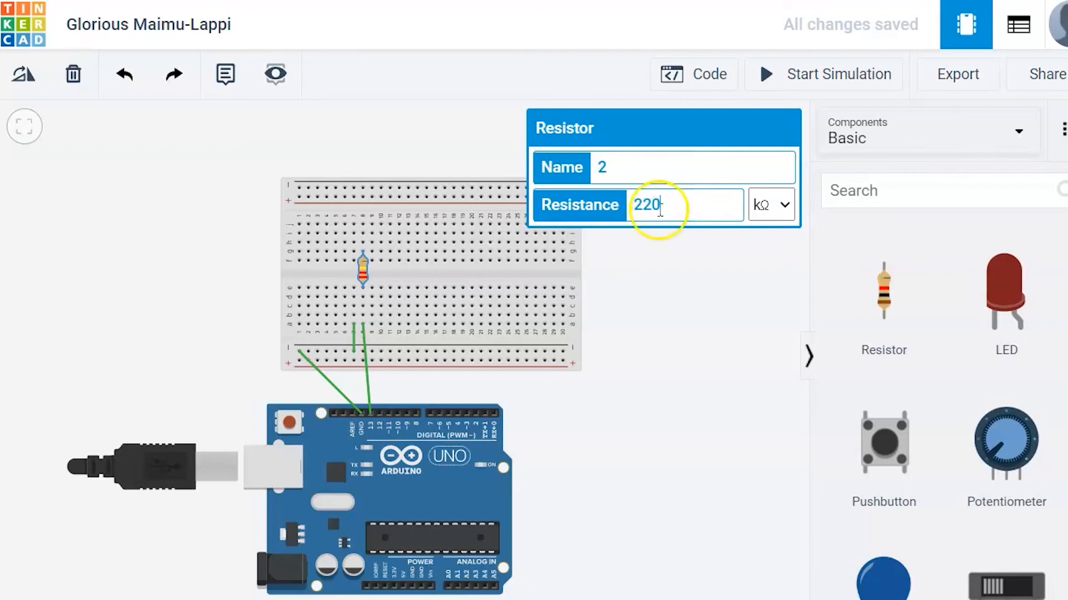
- Draw a short wire across the center gap in the column beside the resistor
{"action": "left_click", "coordinate": [670, 284]}
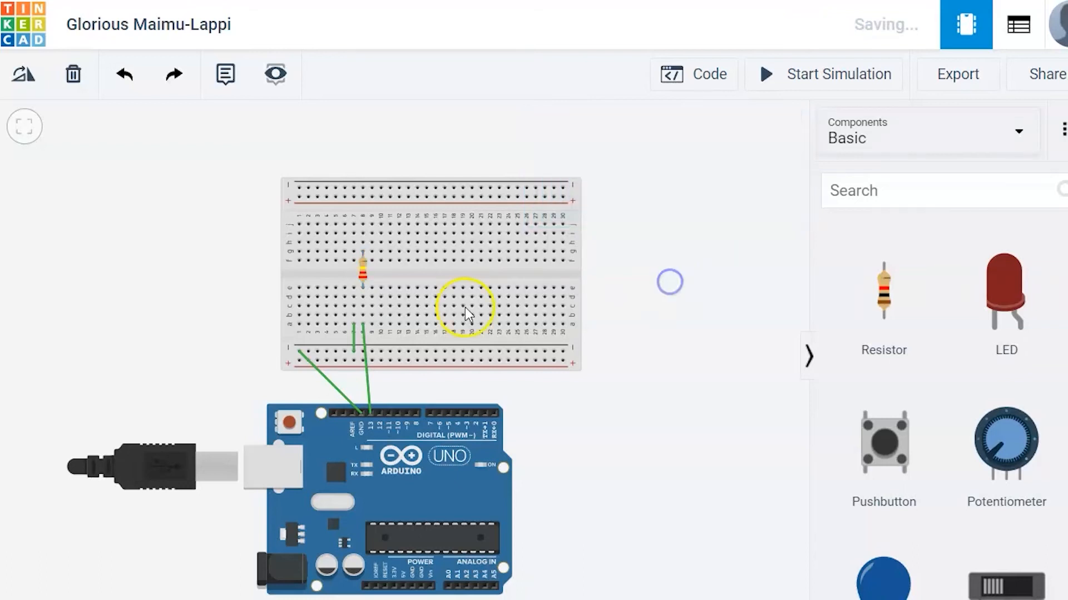
{"action": "left_click", "coordinate": [353, 288]}
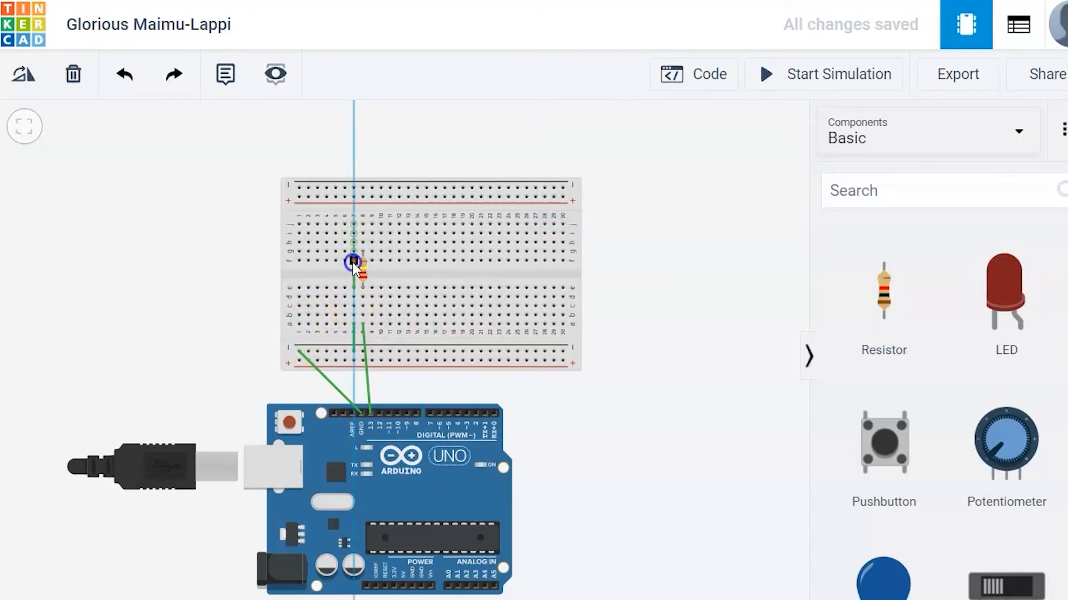
{"action": "left_click", "coordinate": [353, 261]}
- Place a red LED from the components library on the breadboard's upper half above the resistor
{"action": "left_click", "coordinate": [673, 342]}
{"action": "left_click_drag", "start_coordinate": [989, 302], "coordinate": [639, 206]}
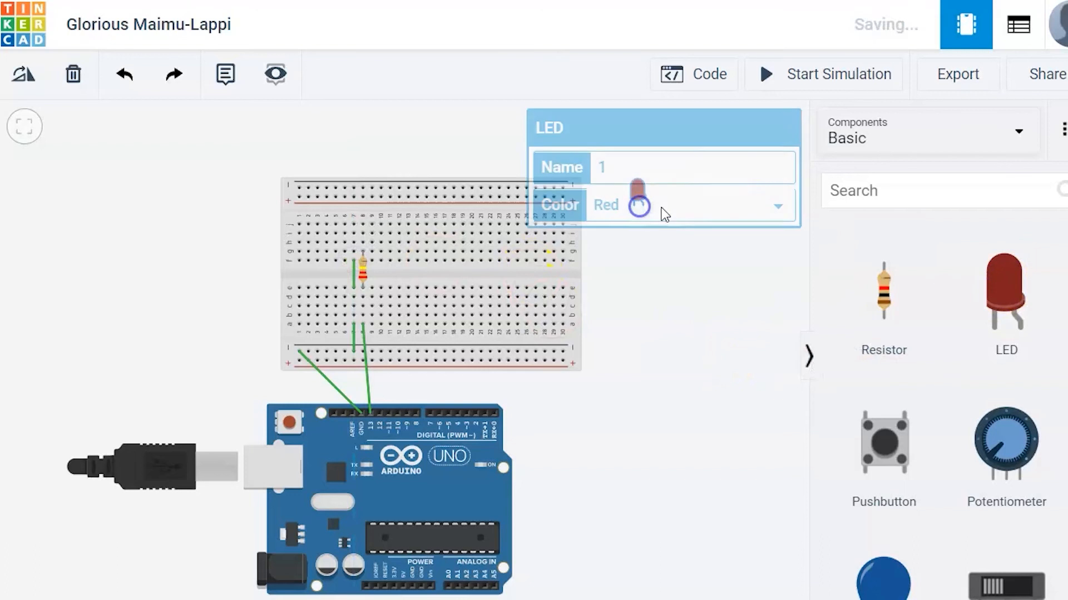
{"action": "left_click", "coordinate": [672, 303]}
{"action": "left_click", "coordinate": [637, 191]}
{"action": "left_click_drag", "start_coordinate": [588, 142], "coordinate": [356, 171]}
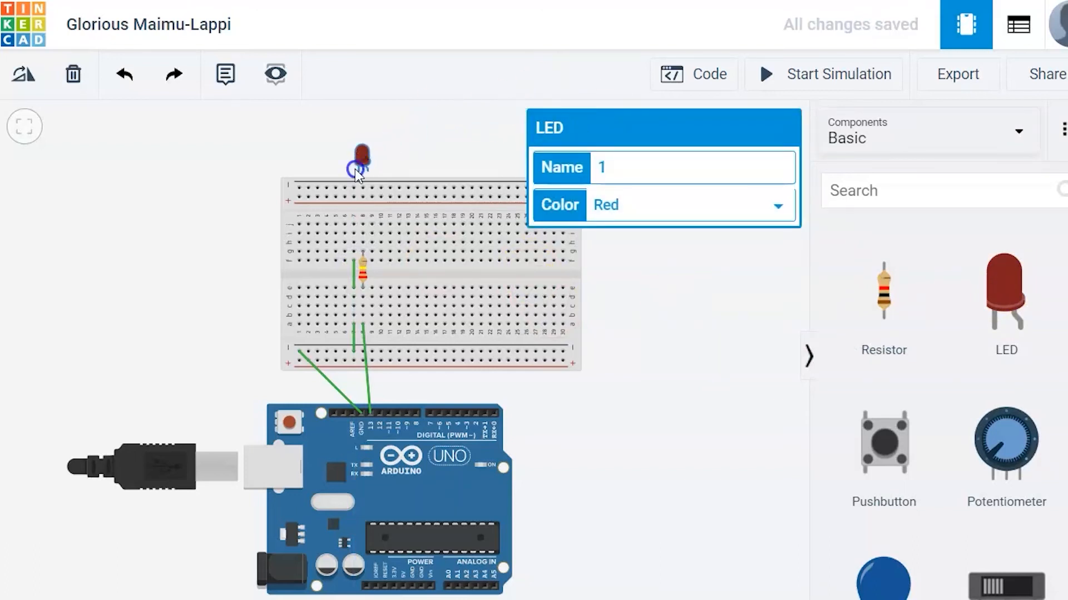
{"action": "left_click_drag", "start_coordinate": [361, 215], "coordinate": [360, 214]}
{"action": "left_click", "coordinate": [682, 359]}
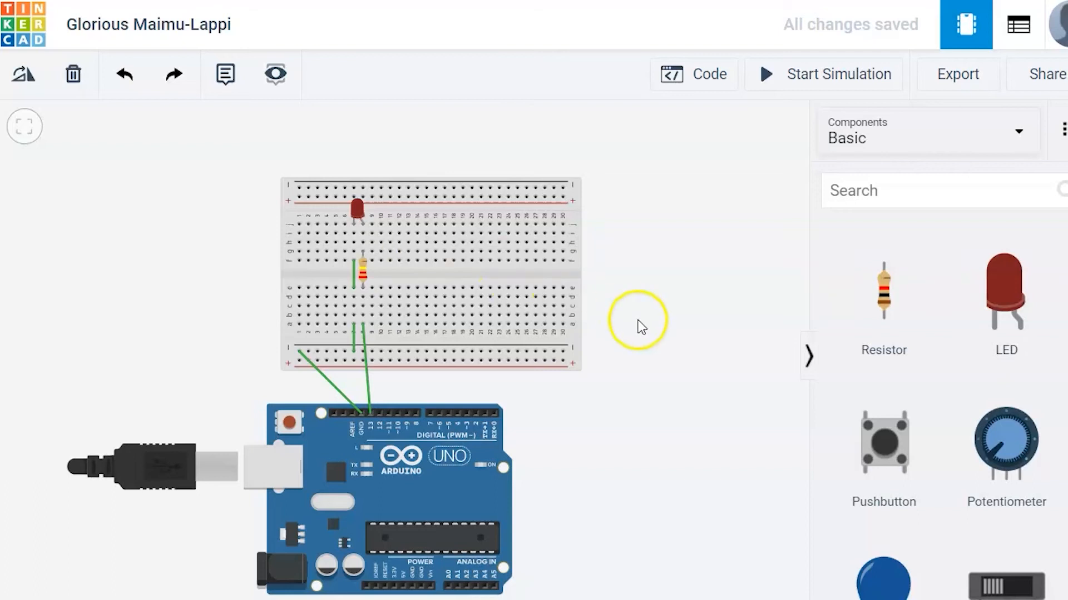
- Reroute the wire ends so the pin 13 column connects up toward the LED's leg
{"action": "left_click", "coordinate": [361, 414]}
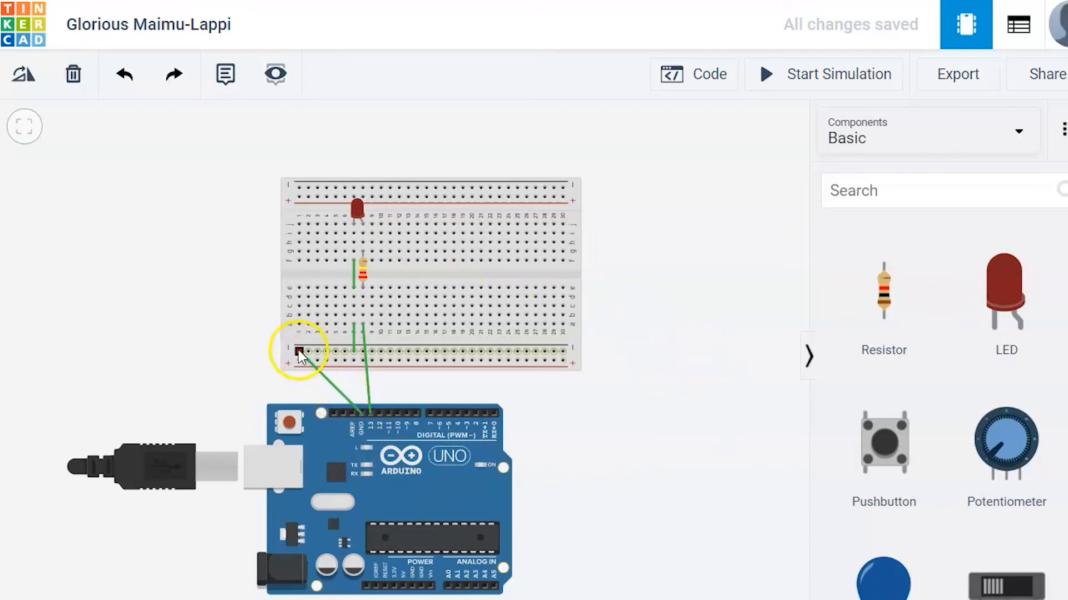
{"action": "left_click", "coordinate": [354, 350]}
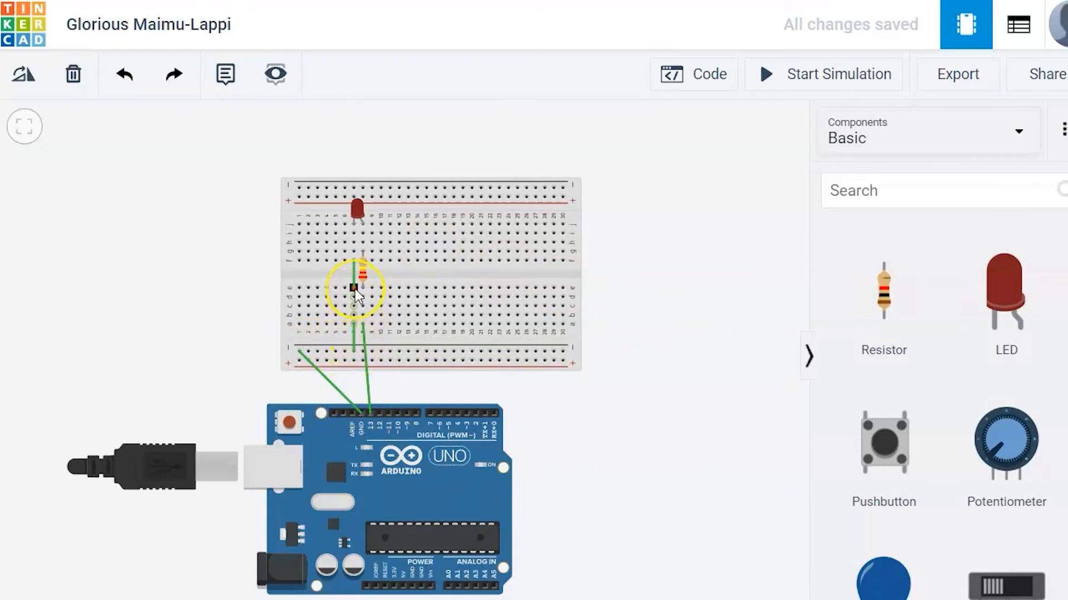
{"action": "left_click", "coordinate": [354, 258]}
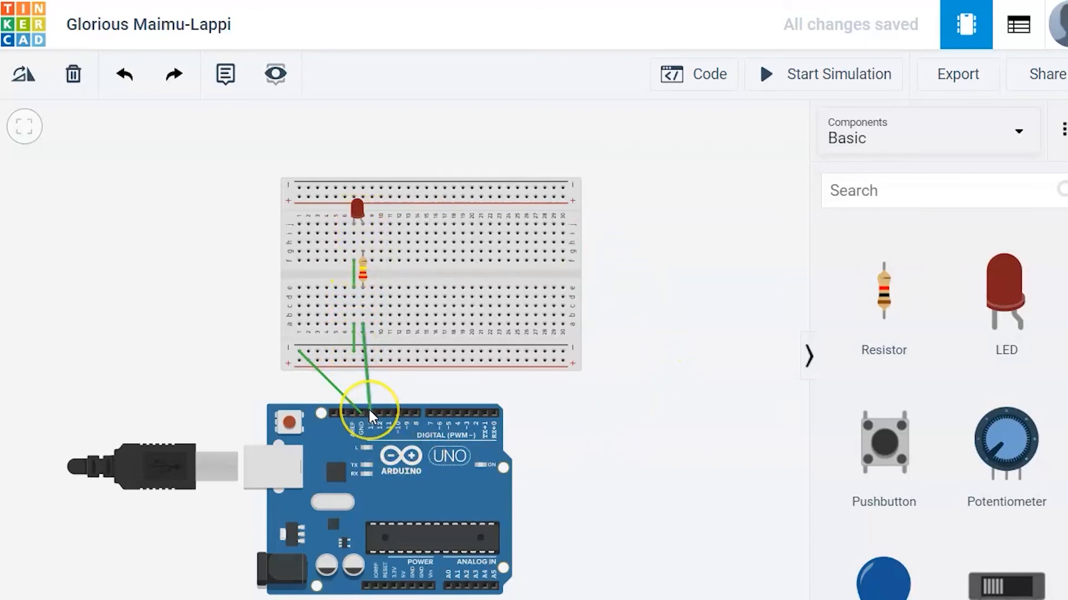
{"action": "left_click", "coordinate": [363, 353]}
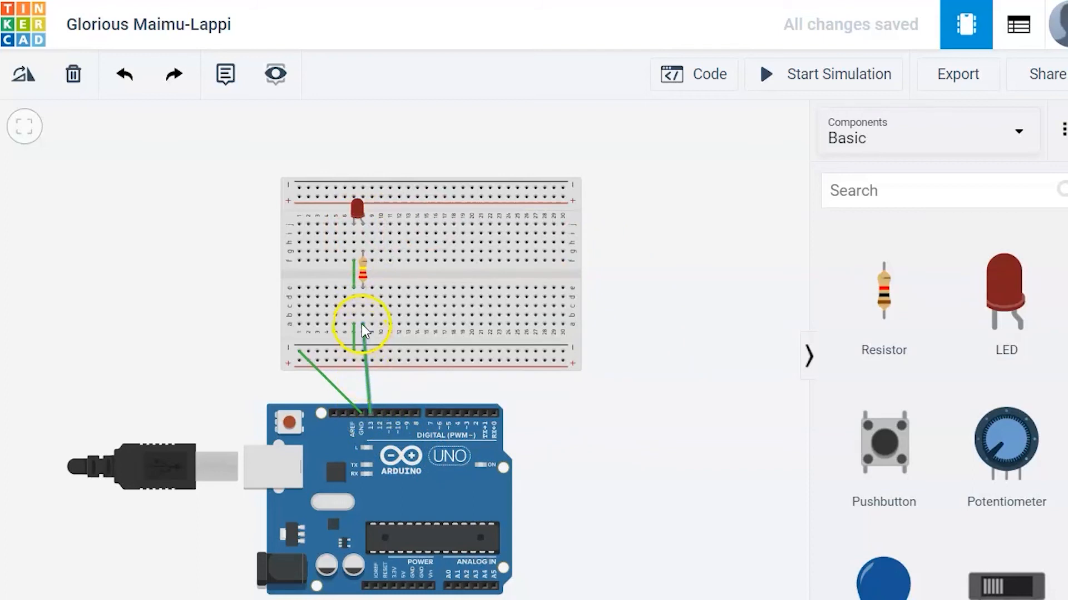
{"action": "left_click_drag", "start_coordinate": [363, 328], "coordinate": [364, 230]}
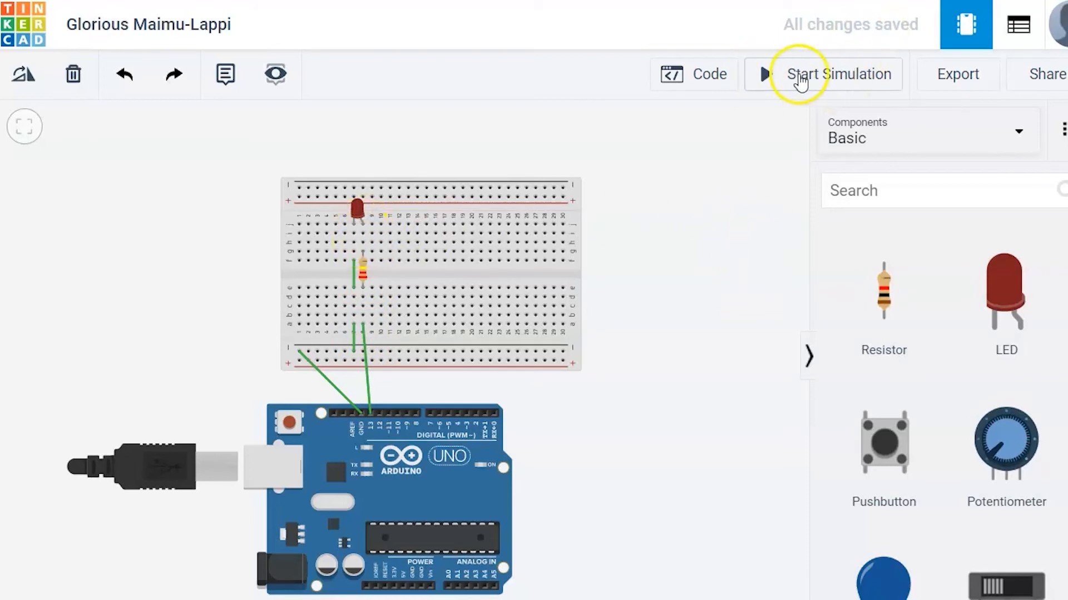
- Open the code editor and add a set built-in LED to HIGH block from the Output blocks
{"action": "left_click", "coordinate": [690, 80]}
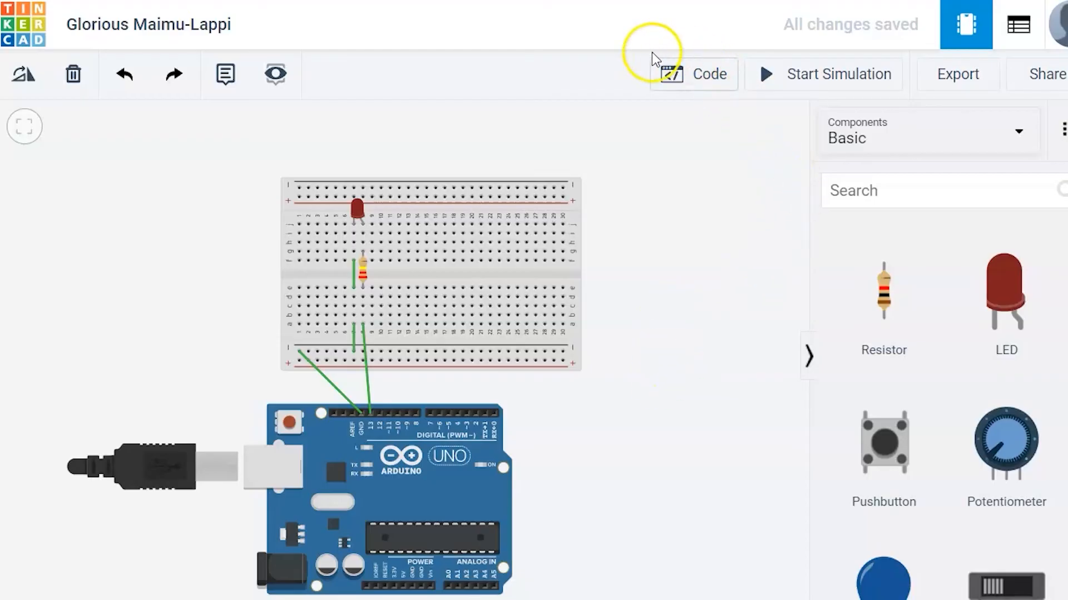
{"action": "left_click", "coordinate": [706, 76]}
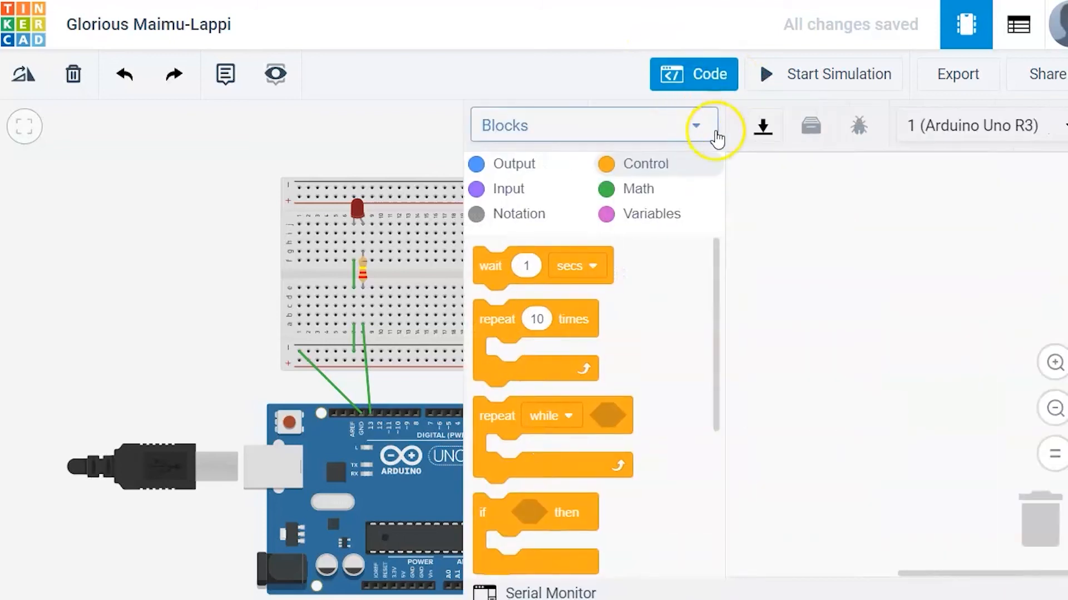
{"action": "left_click", "coordinate": [514, 167]}
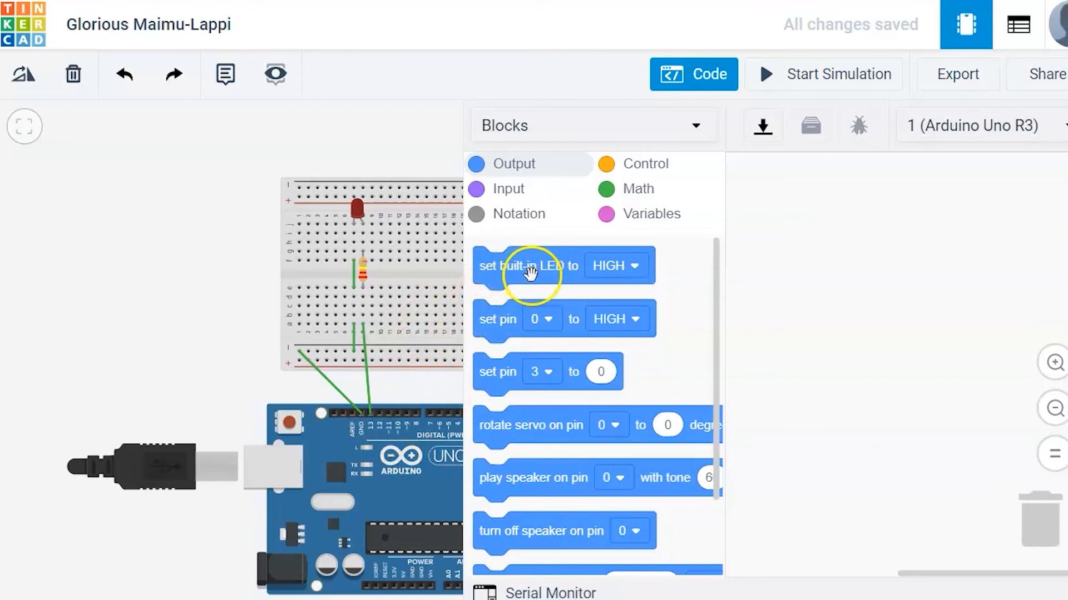
{"action": "left_click_drag", "start_coordinate": [536, 273], "coordinate": [845, 295]}
{"action": "left_click", "coordinate": [952, 300]}
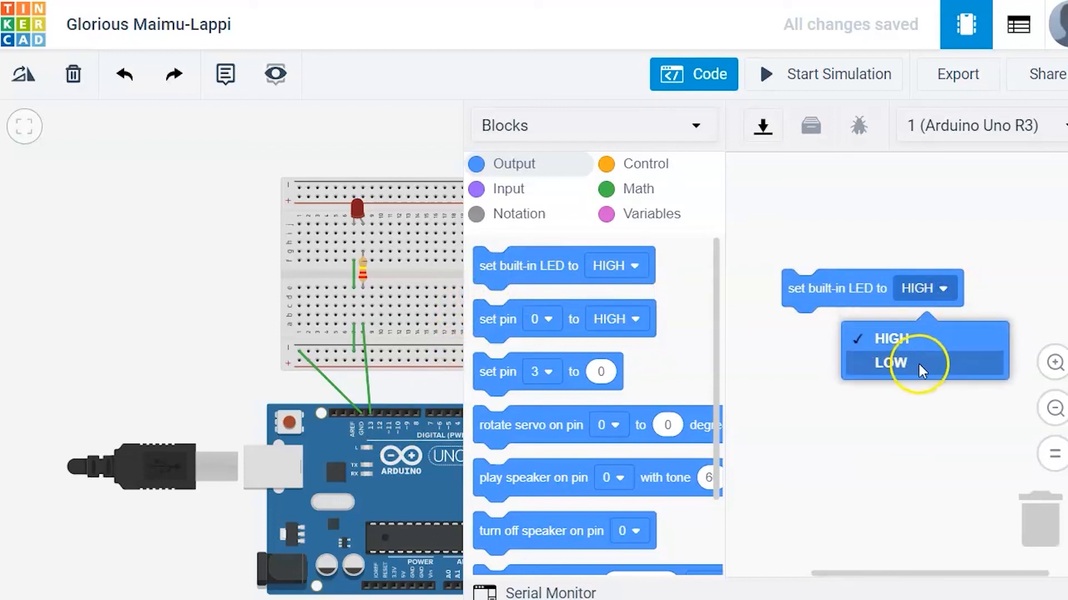
{"action": "left_click", "coordinate": [907, 335]}
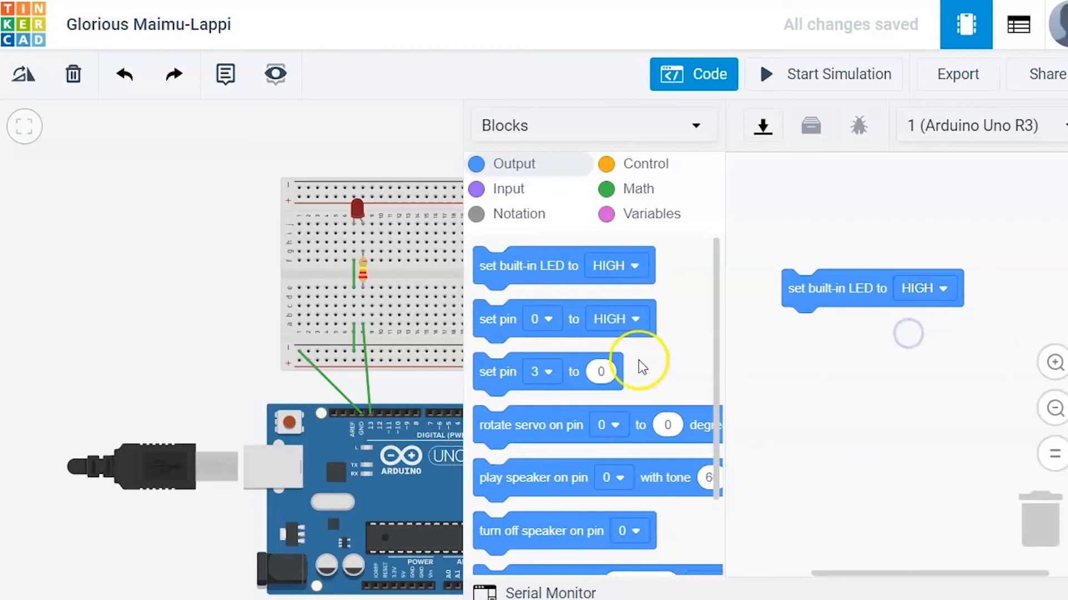
- Add a second set built-in LED block below the first and set it to LOW
{"action": "left_click_drag", "start_coordinate": [512, 268], "coordinate": [871, 340]}
{"action": "left_click", "coordinate": [927, 326]}
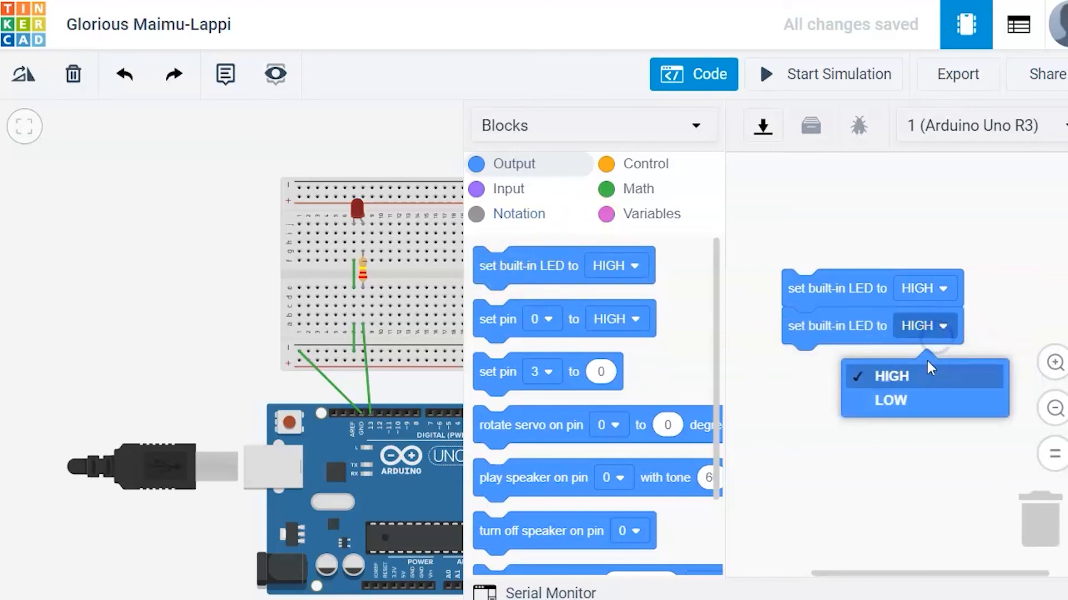
{"action": "left_click", "coordinate": [909, 399]}
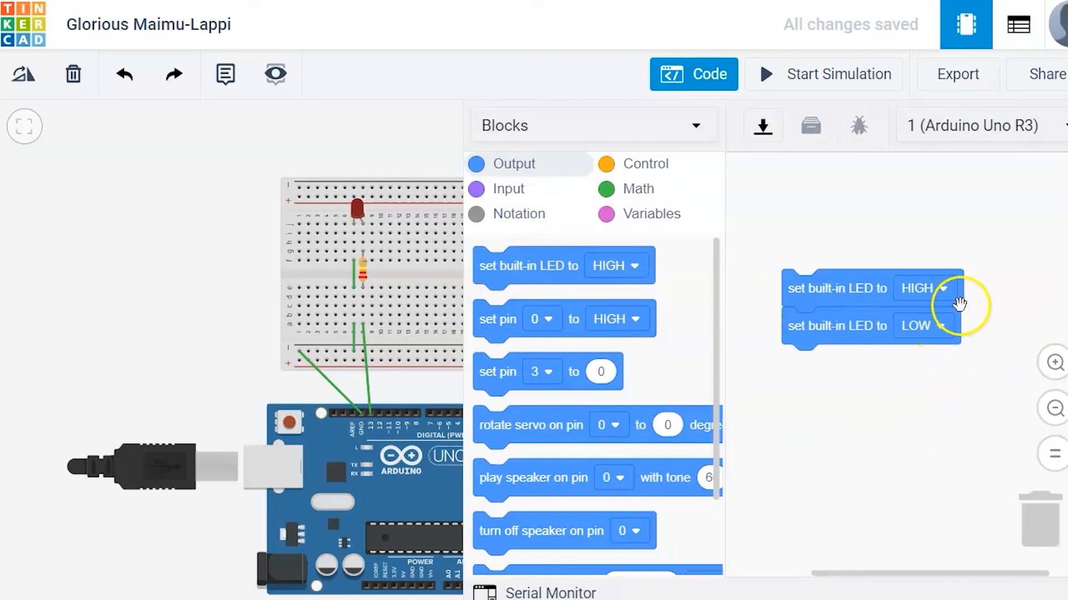
- Insert wait 1 secs blocks after the HIGH block and after the LOW block
{"action": "left_click", "coordinate": [646, 167]}
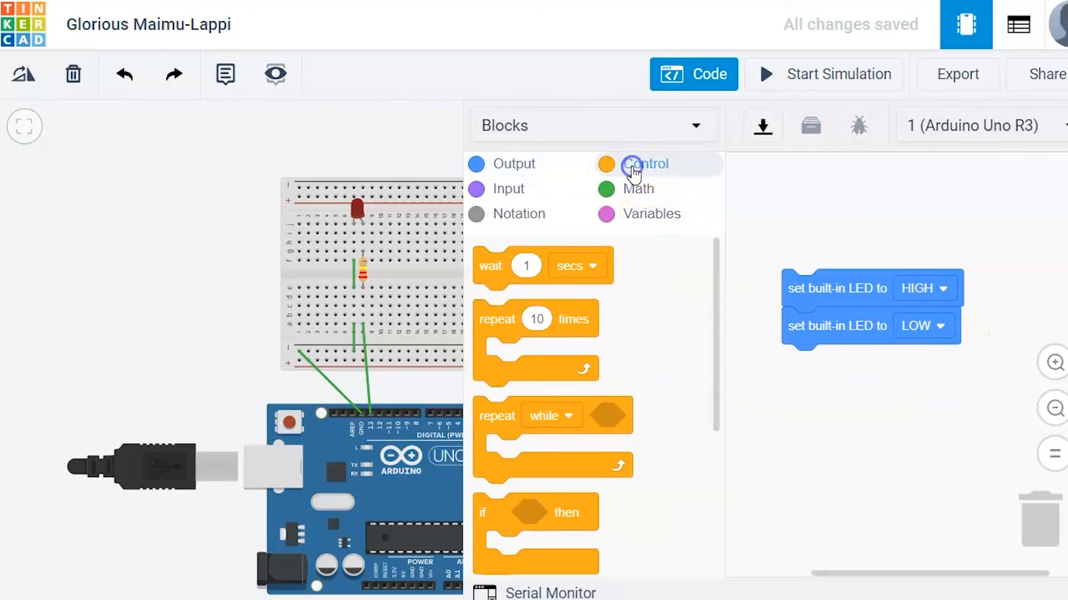
{"action": "left_click_drag", "start_coordinate": [491, 277], "coordinate": [821, 333]}
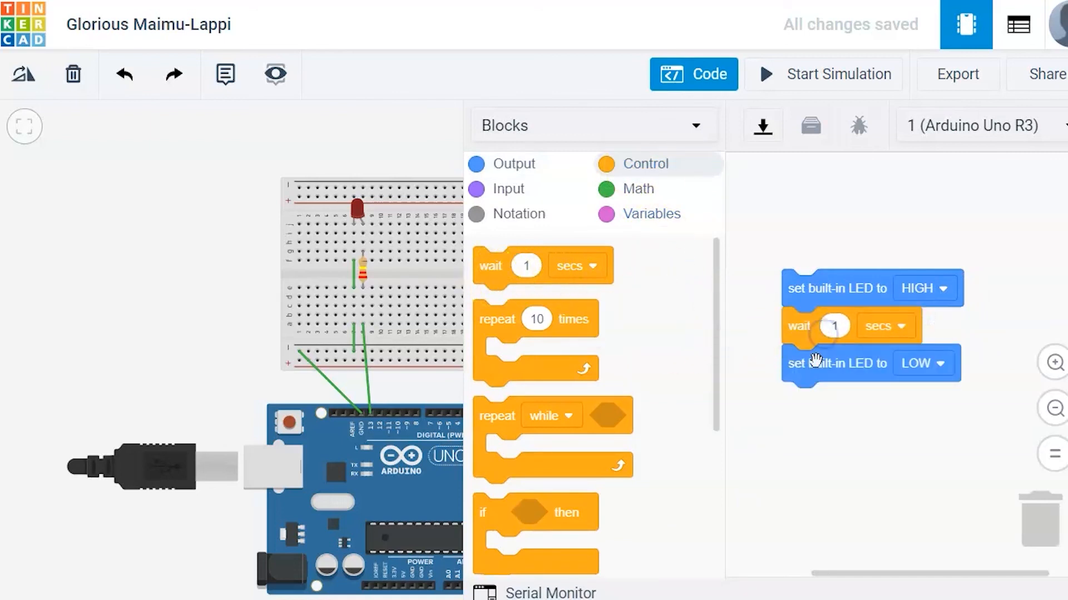
{"action": "left_click_drag", "start_coordinate": [489, 269], "coordinate": [789, 408]}
- Wrap the blocks in a repeat loop and set it to repeat 100 times
{"action": "left_click_drag", "start_coordinate": [494, 331], "coordinate": [773, 283]}
{"action": "left_click", "coordinate": [815, 269]}
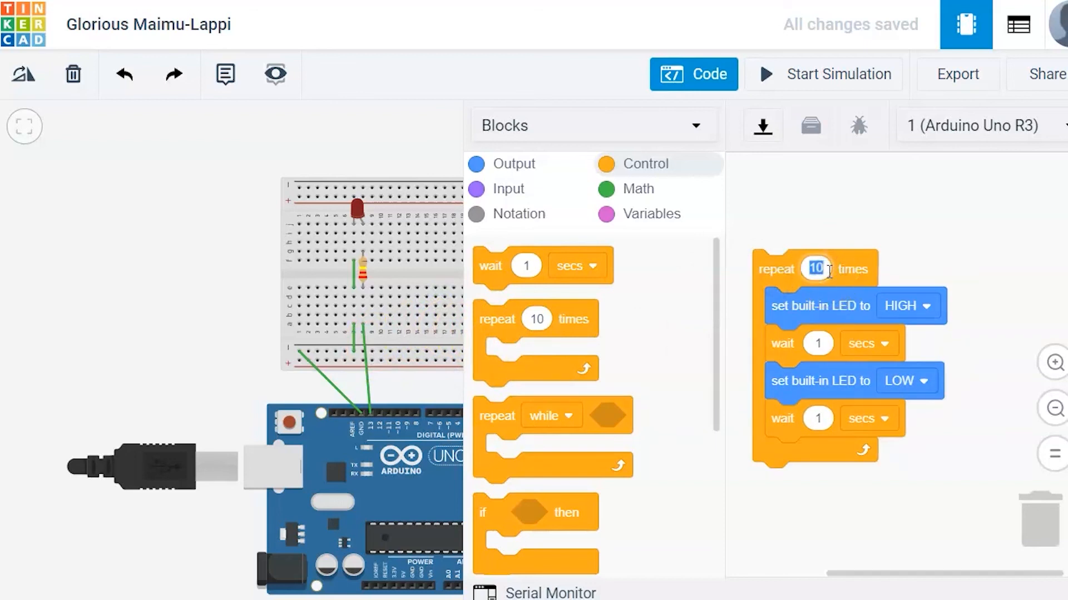
{"action": "type", "text": "100"}
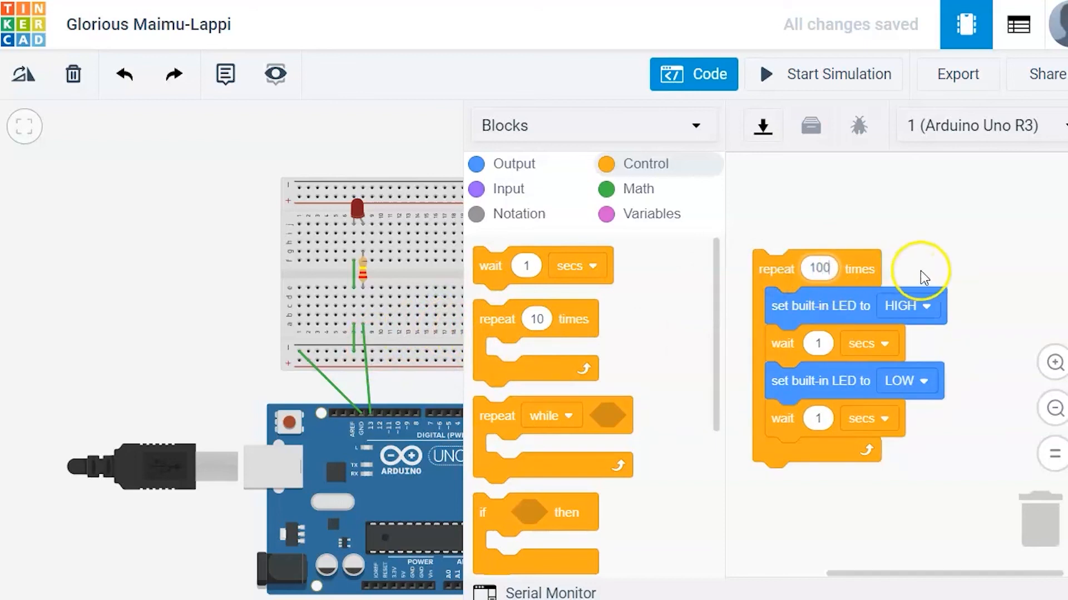
{"action": "left_click", "coordinate": [962, 256]}
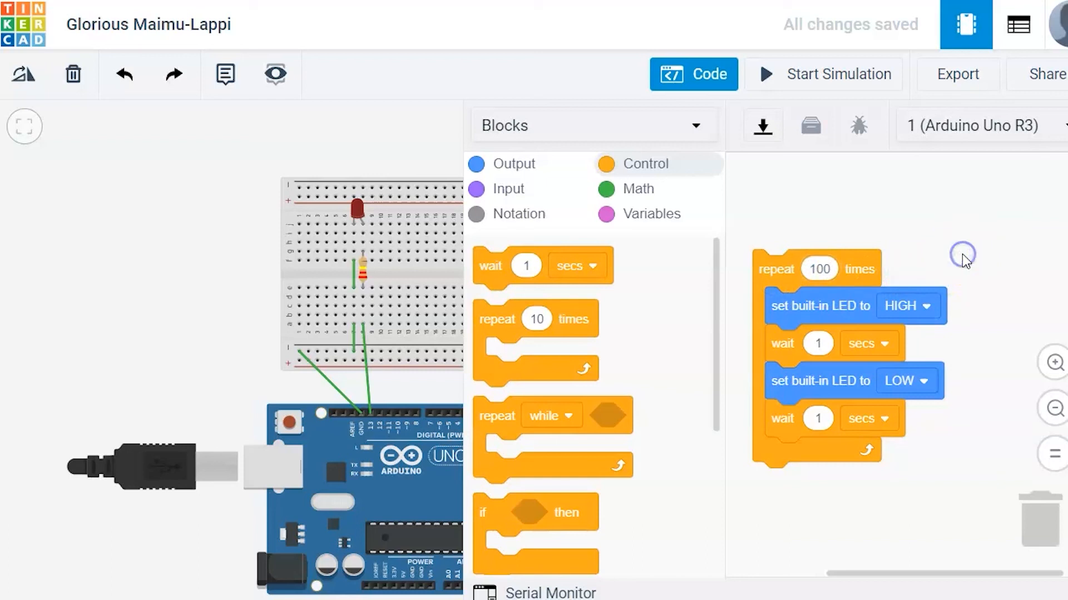
- Run the simulation to test the blinking, select the LED, then stop the simulation
{"action": "left_click", "coordinate": [803, 78]}
{"action": "left_click", "coordinate": [356, 222]}
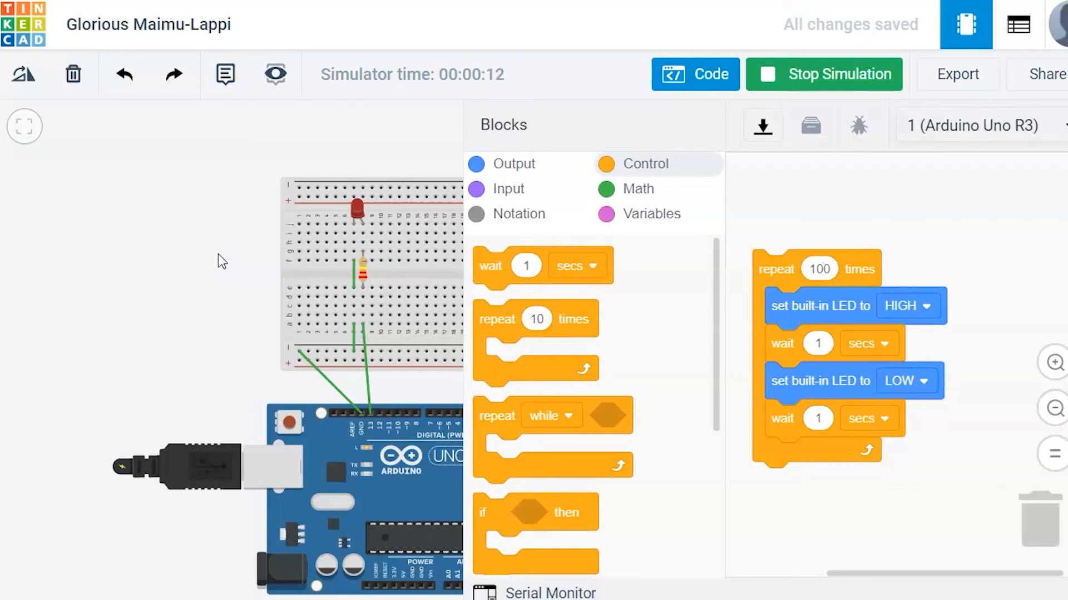
{"action": "left_click", "coordinate": [818, 83]}
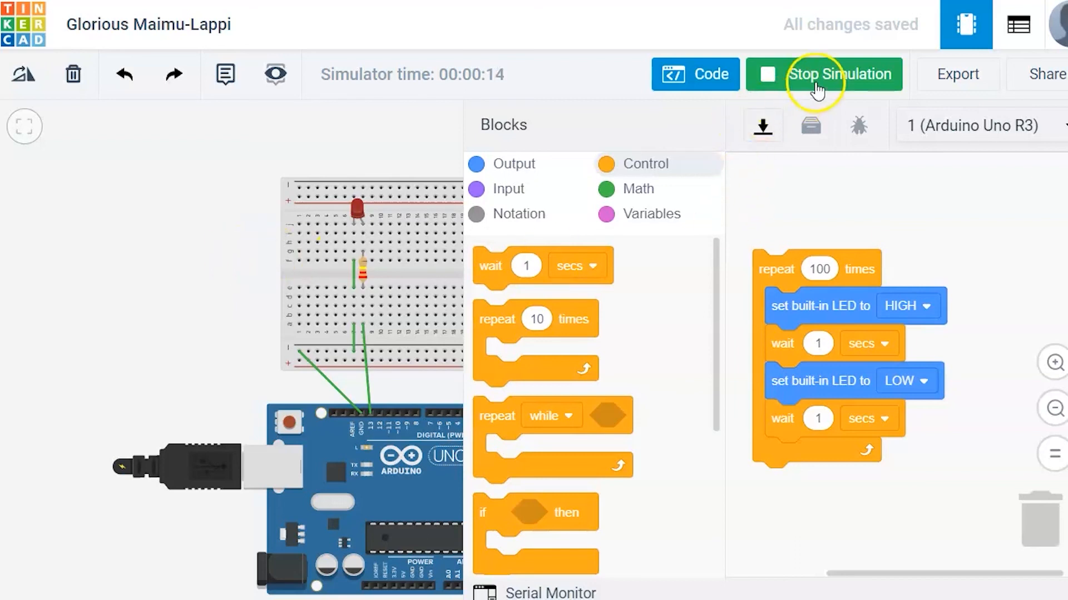